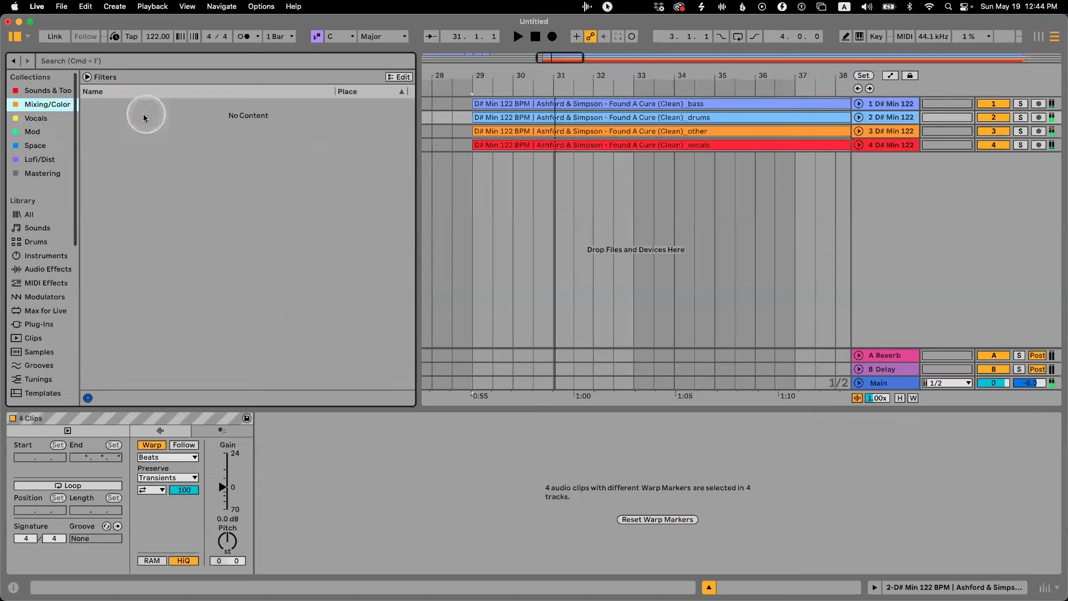
# - Load the Break Bus Driver rack onto the drums track and add an EQ Eight after it
pyautogui.doubleClick(134, 132)
pyautogui.press('space')
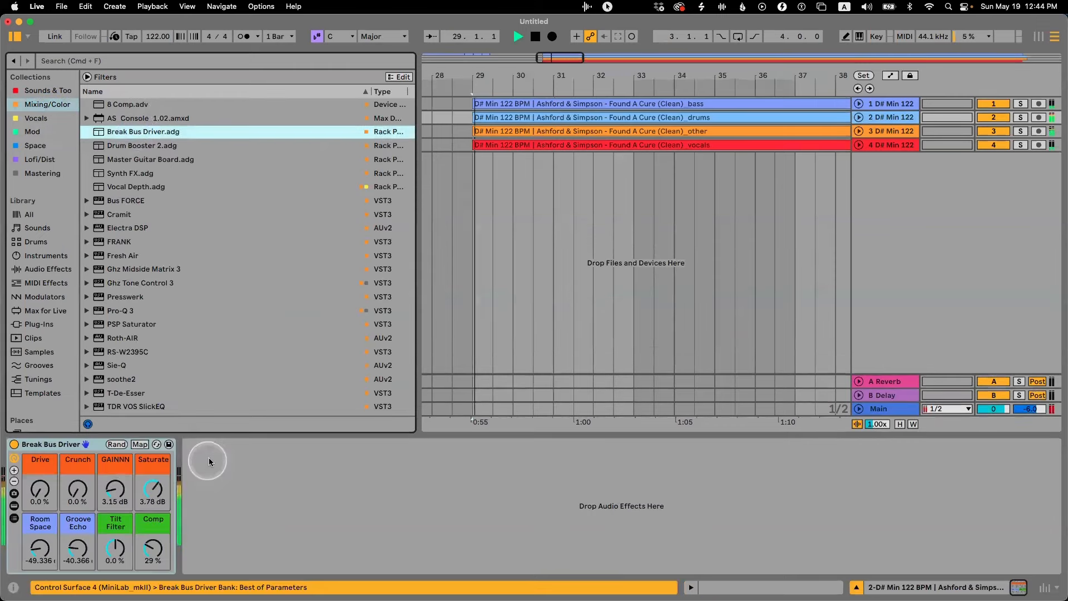
pyautogui.click(55, 268)
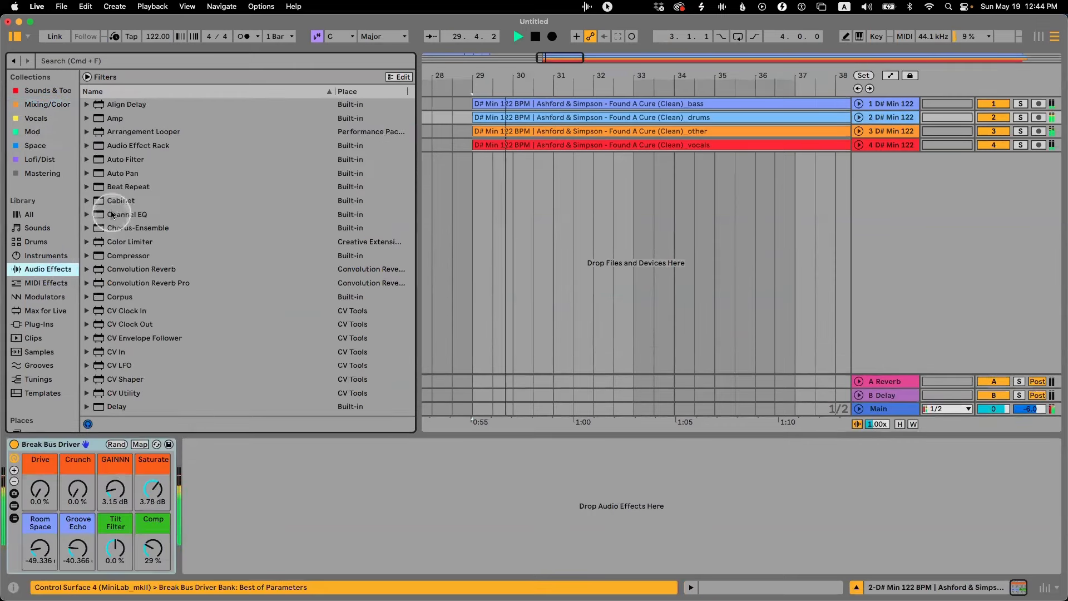
pyautogui.scroll(-5, 139, 384)
pyautogui.press('space')
pyautogui.doubleClick(142, 372)
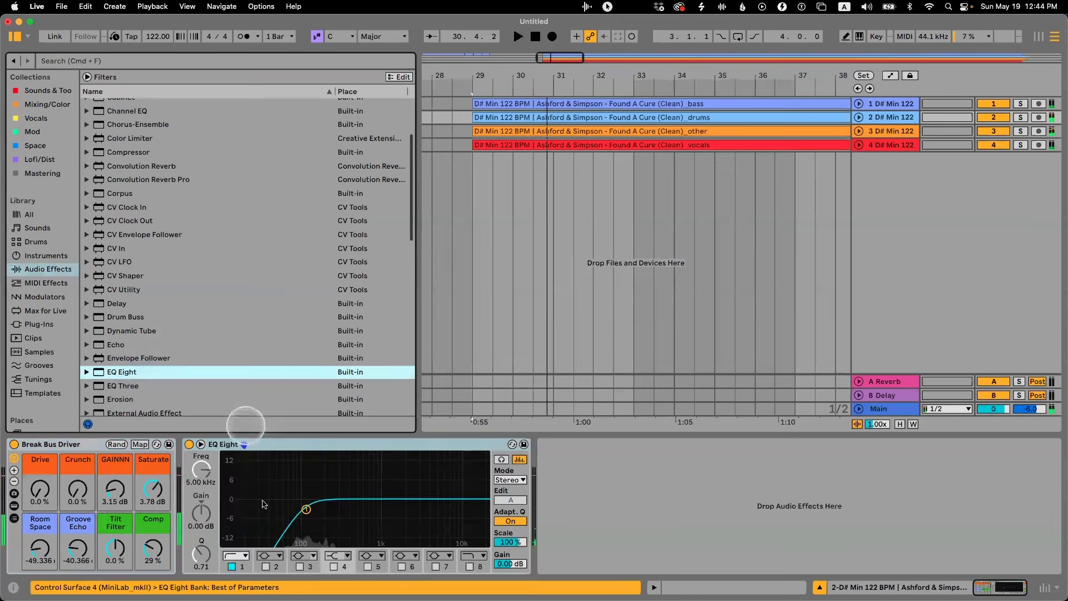
# - In the drums' EQ Eight, enable band 2 and boost it 4.34 dB at 55 Hz with a Q of 1.79
pyautogui.click(265, 566)
pyautogui.press('space')
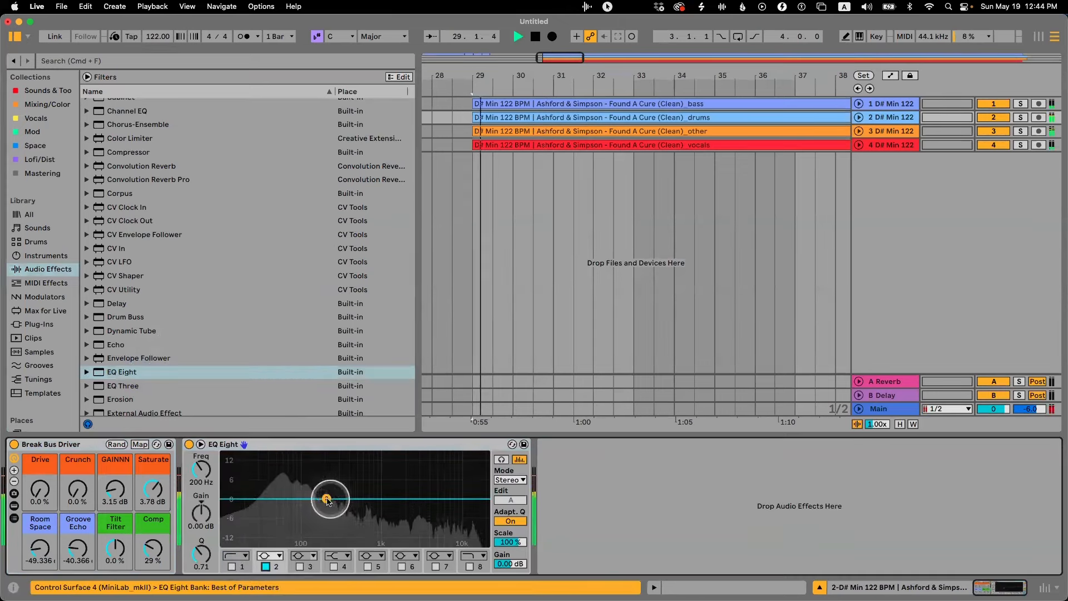
pyautogui.moveTo(327, 498); pyautogui.dragTo(280, 482)
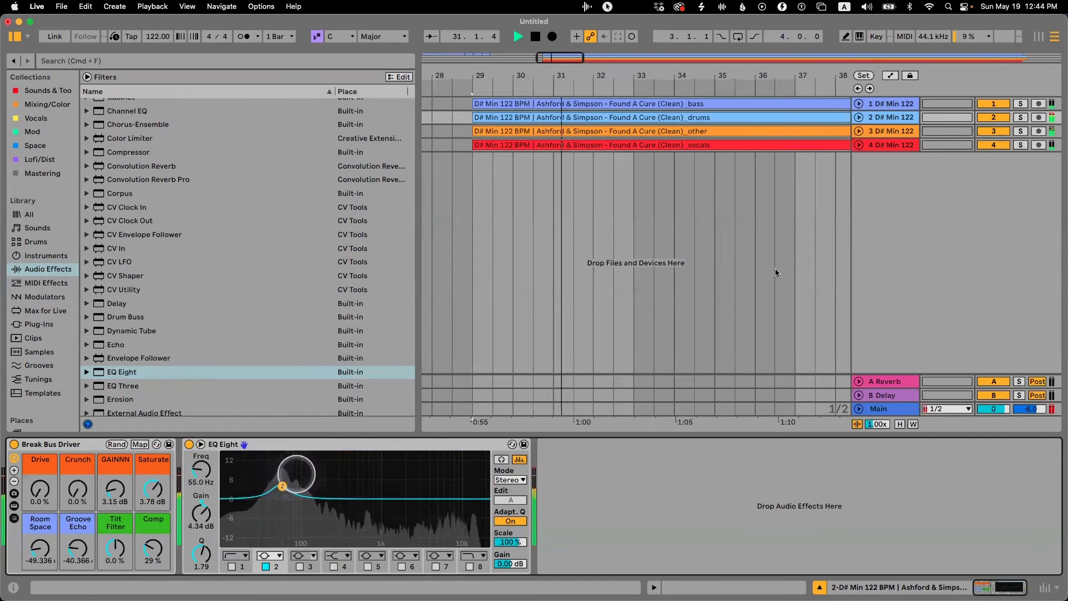
pyautogui.press('space')
# - Unfold the stem tracks and set the volume of all four to -3 dB, checking playback briefly
pyautogui.click(863, 108)
pyautogui.click(860, 104)
pyautogui.click(991, 117)
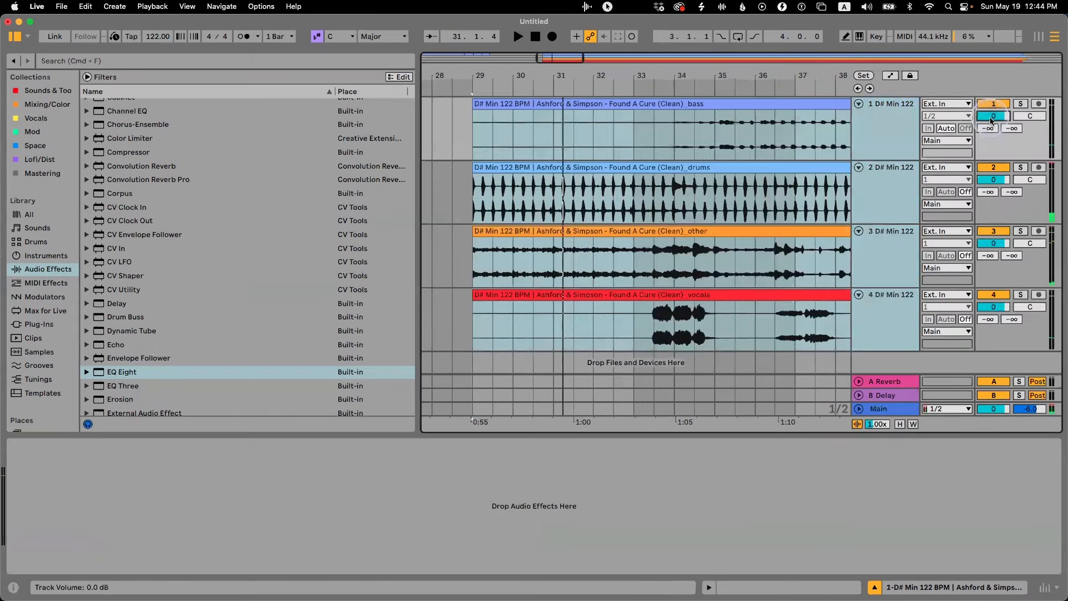
pyautogui.write('-3')
pyautogui.press('Return')
pyautogui.press('space')
pyautogui.press('space')
# - Fold all four tracks, unfold each one again, and play the stems from bar 34
pyautogui.click(858, 105)
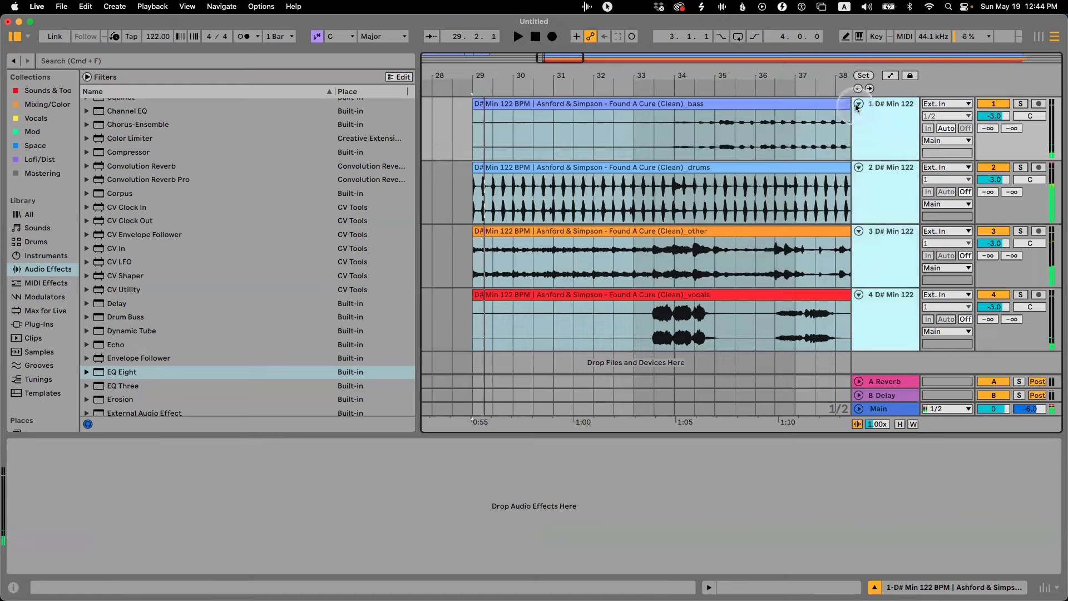
pyautogui.click(716, 208)
pyautogui.click(899, 146)
pyautogui.click(860, 144)
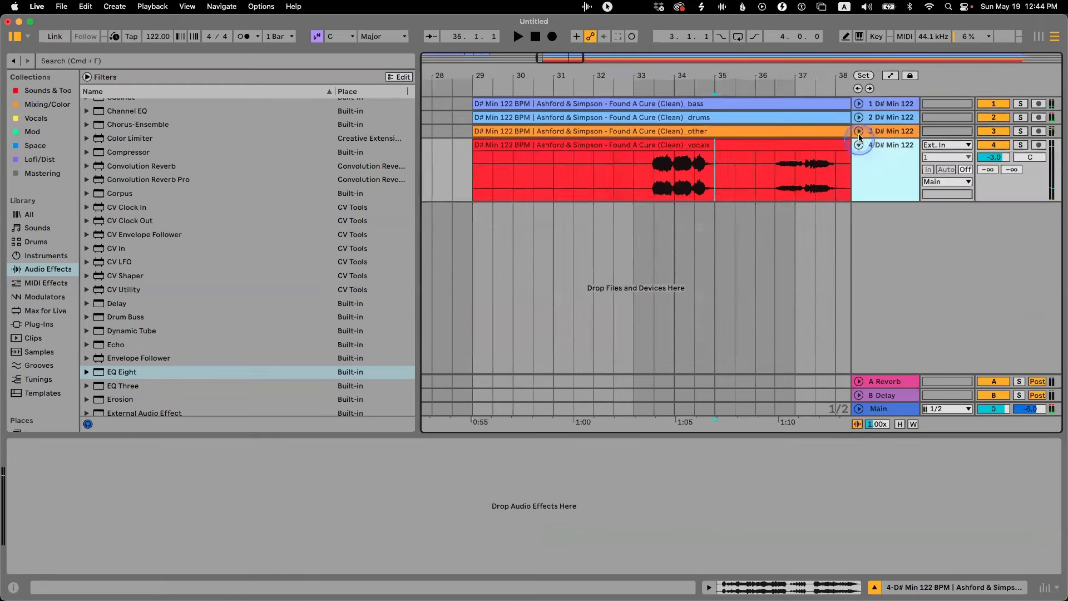
pyautogui.click(859, 131)
pyautogui.click(859, 118)
pyautogui.click(859, 104)
pyautogui.click(672, 264)
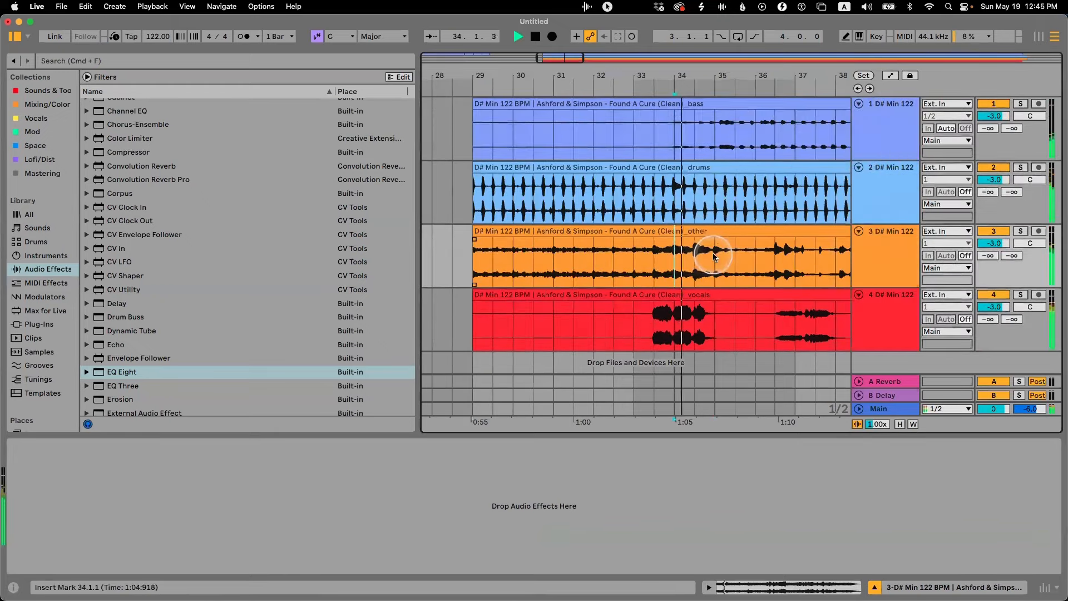
pyautogui.press('space')
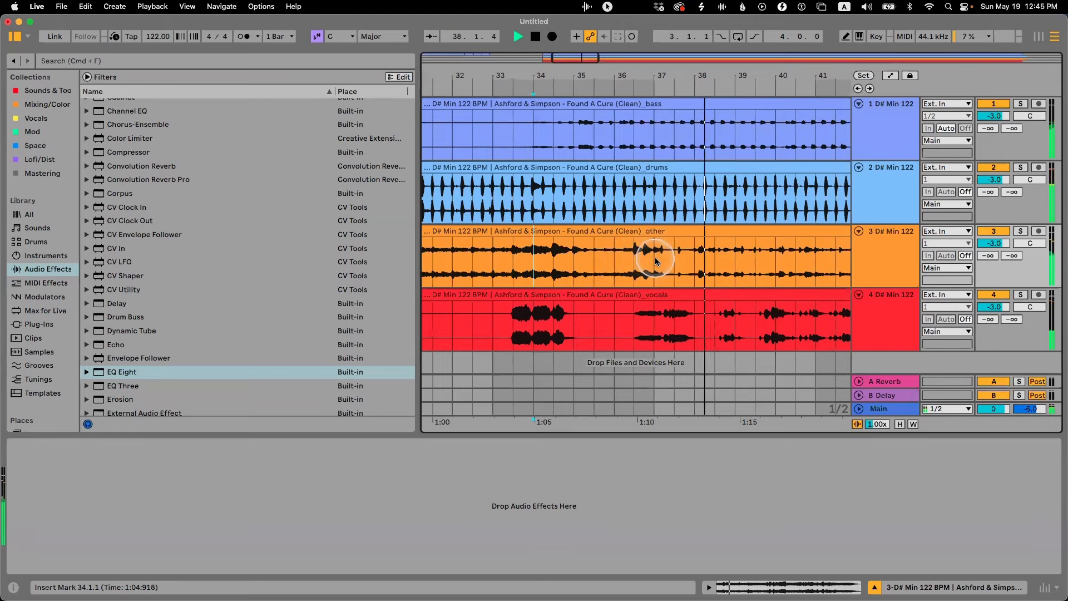
# - Select bars 37 to 40 on the other track, mute the vocals track, and play the selection
pyautogui.moveTo(657, 262); pyautogui.dragTo(752, 261)
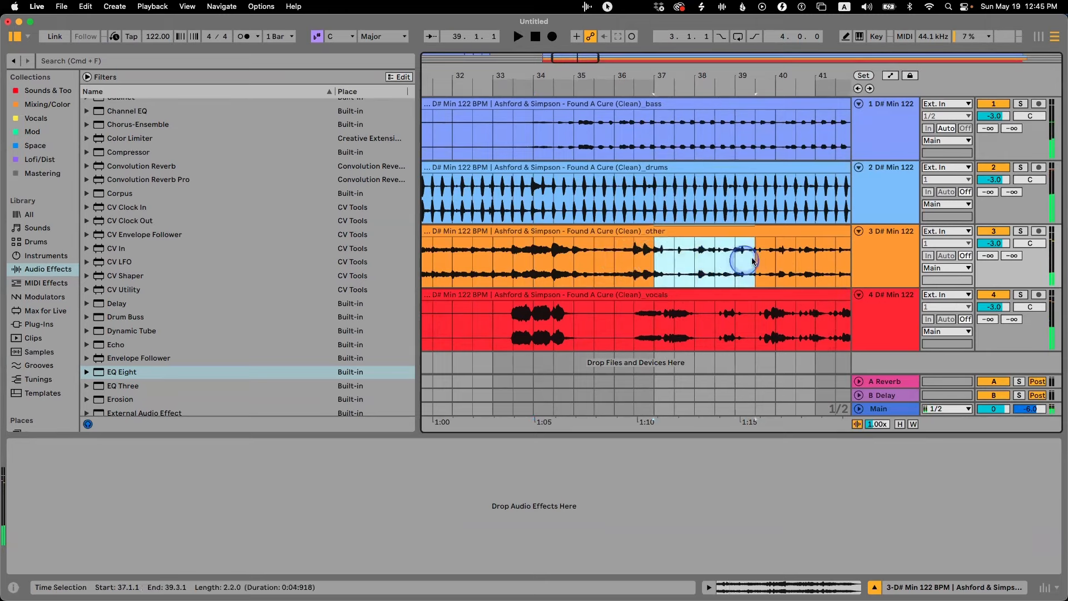
pyautogui.click(992, 233)
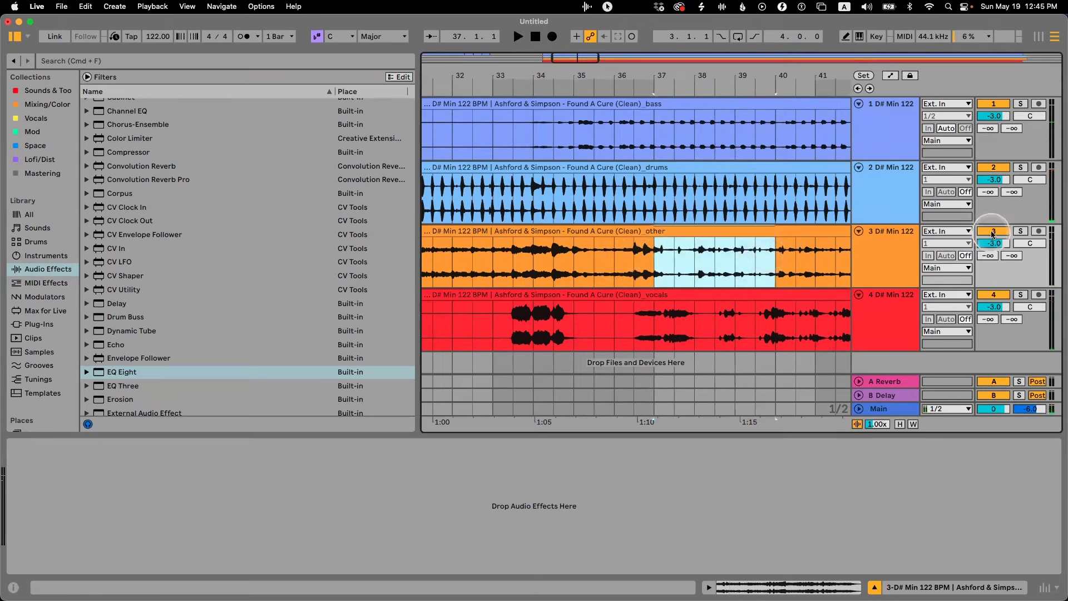
pyautogui.click(994, 298)
pyautogui.press('space')
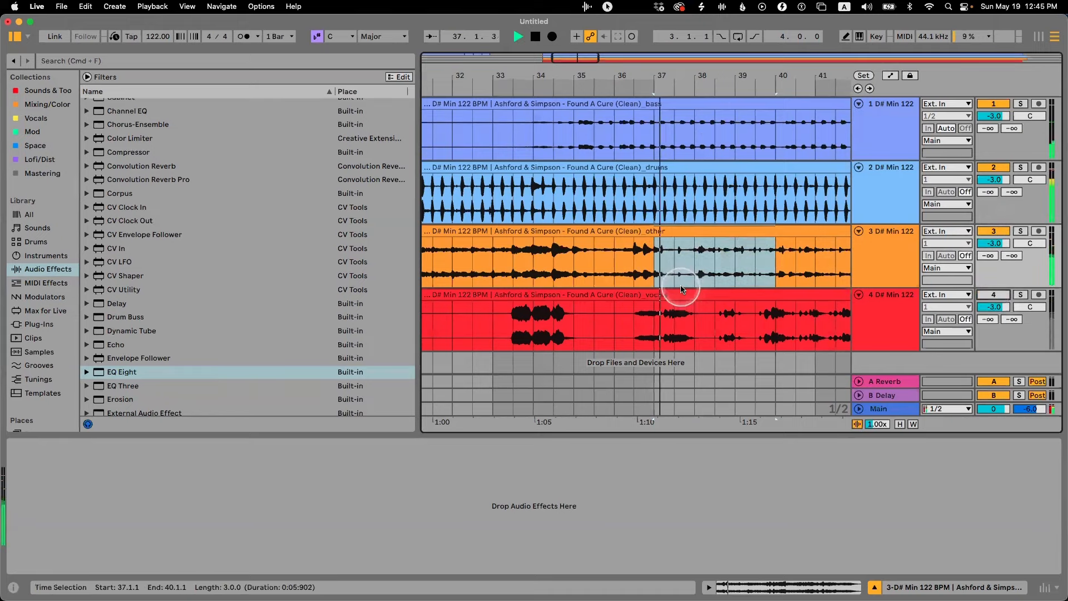
# - Fold the other, drums, bass and vocals tracks
pyautogui.click(876, 250)
pyautogui.press('u')
pyautogui.press('Up')
pyautogui.press('u')
pyautogui.press('Up')
pyautogui.press('u')
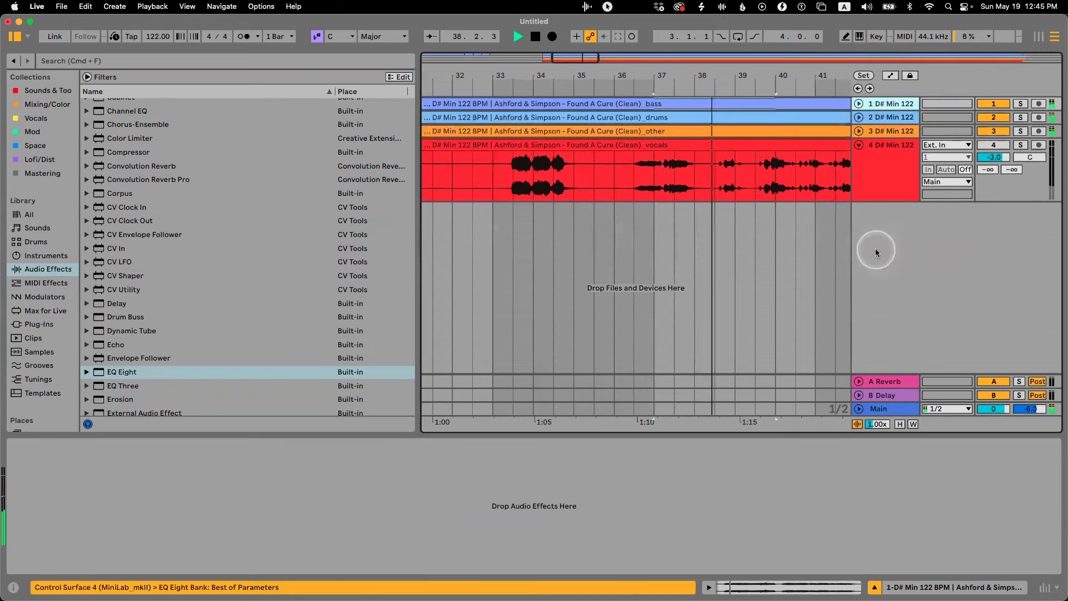
pyautogui.click(878, 166)
pyautogui.click(859, 145)
# - Unfold the bass, drums and other tracks, leaving the vocals track folded
pyautogui.click(858, 103)
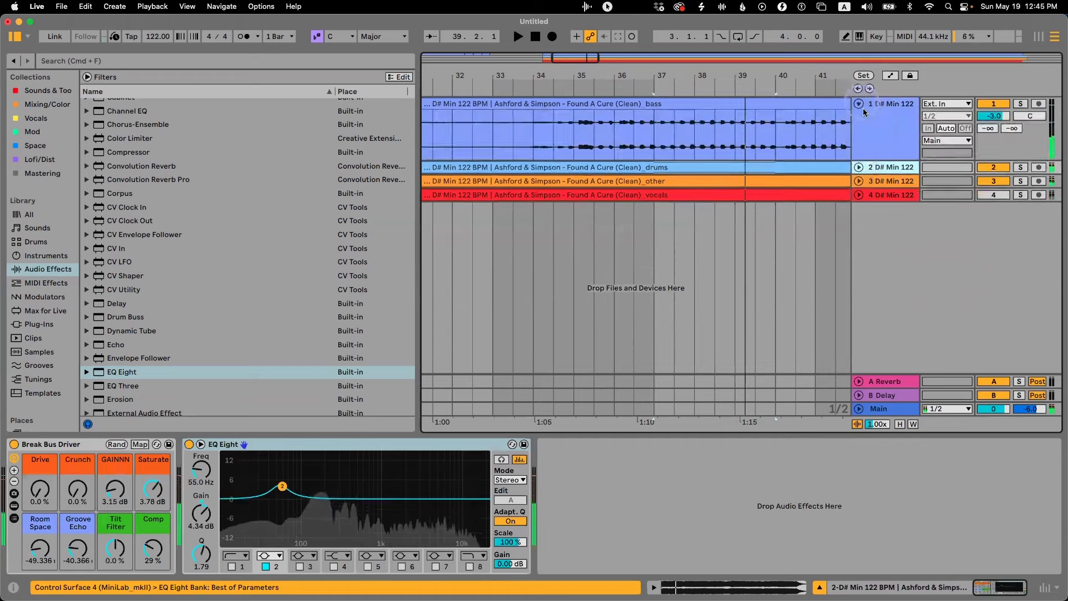
pyautogui.click(859, 167)
pyautogui.click(859, 231)
# - Loop the four bars from 37 to 41 of the unfolded stems and start looped playback
pyautogui.hscroll(2, 640, 143)
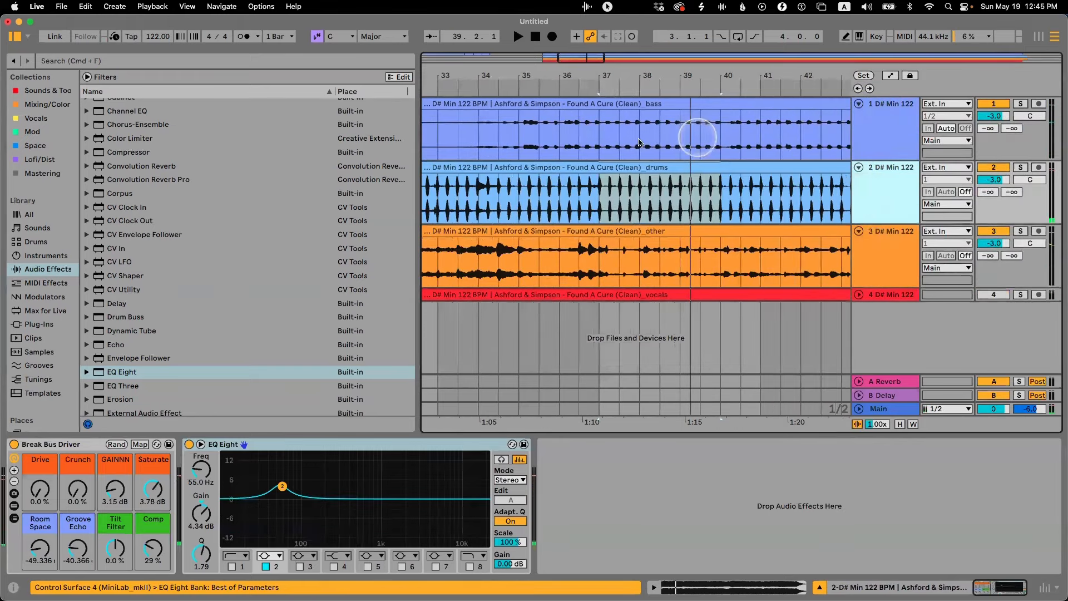
pyautogui.moveTo(601, 129); pyautogui.dragTo(763, 233)
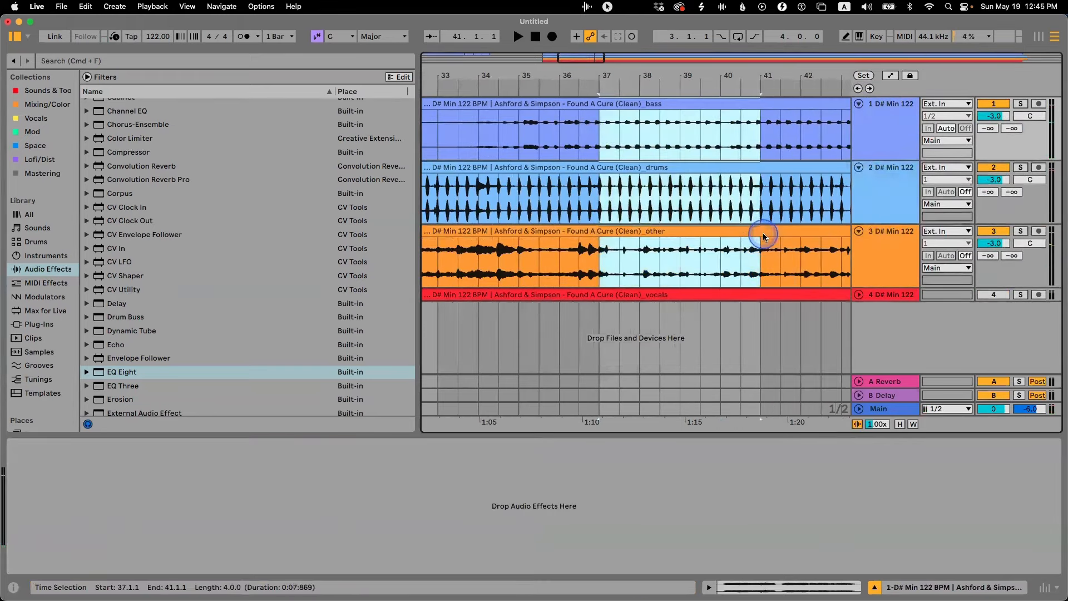
pyautogui.click(879, 181)
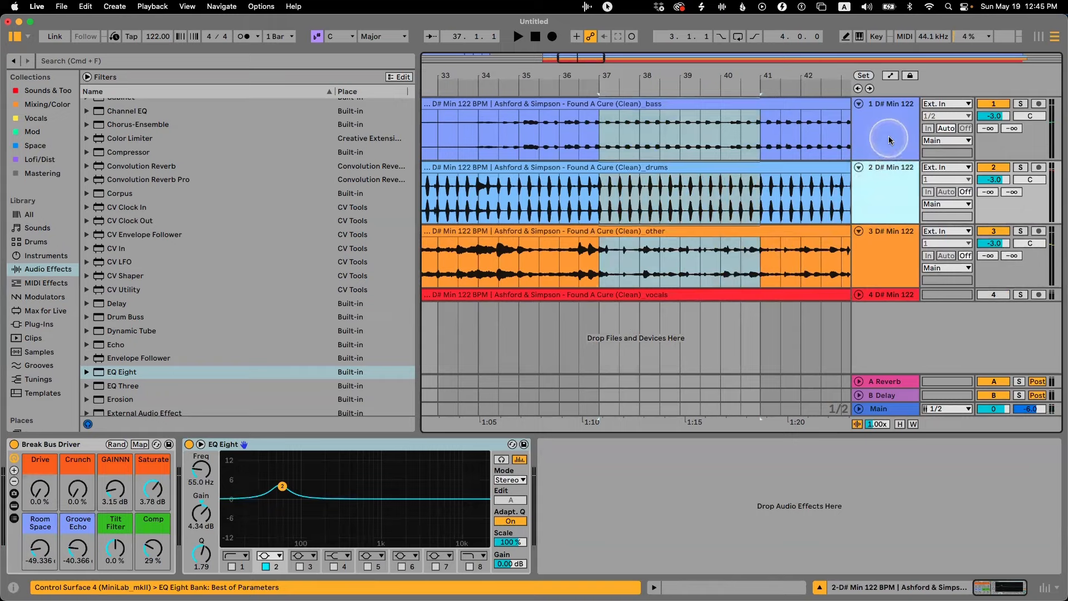
pyautogui.click(889, 136)
pyautogui.moveTo(700, 71); pyautogui.dragTo(699, 78)
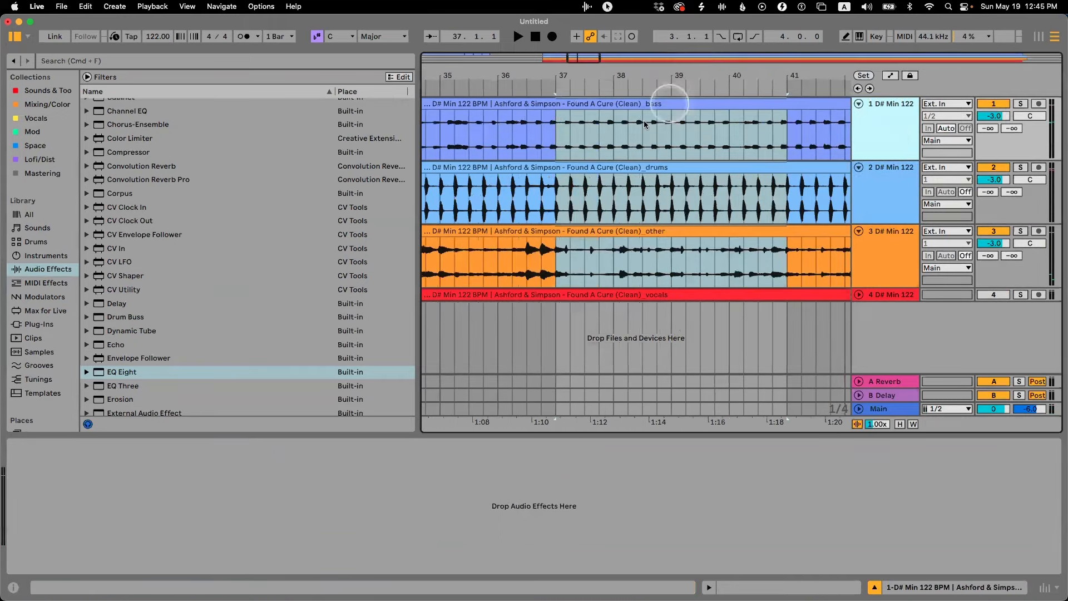
pyautogui.moveTo(563, 139)
pyautogui.mouseDown()
pyautogui.moveTo(777, 132)
pyautogui.moveTo(550, 141)
pyautogui.mouseUp()
pyautogui.click(782, 129)
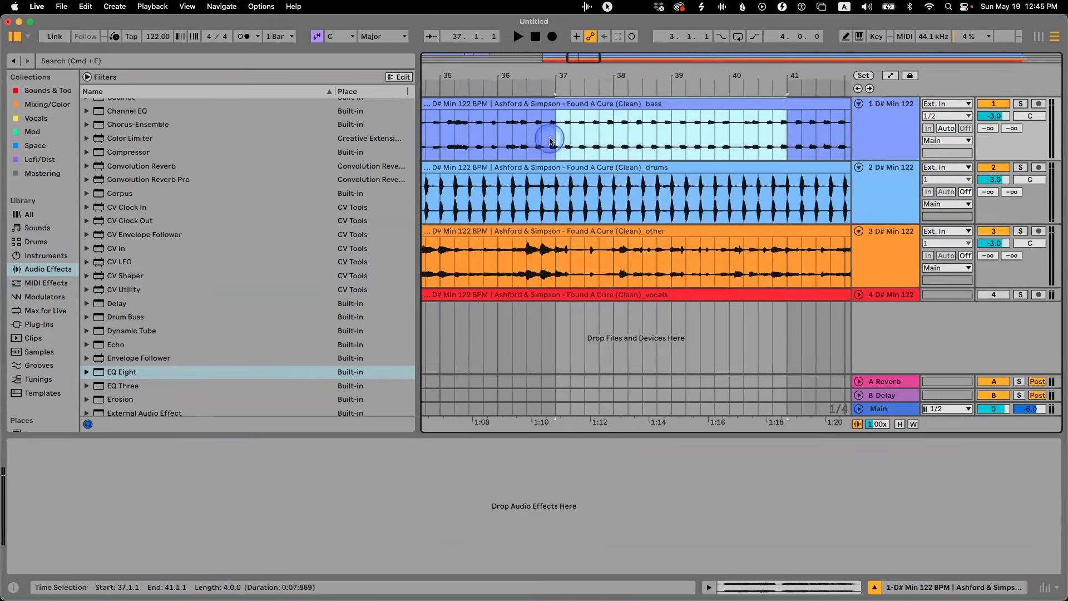
pyautogui.press('super+l')
pyautogui.press('space')
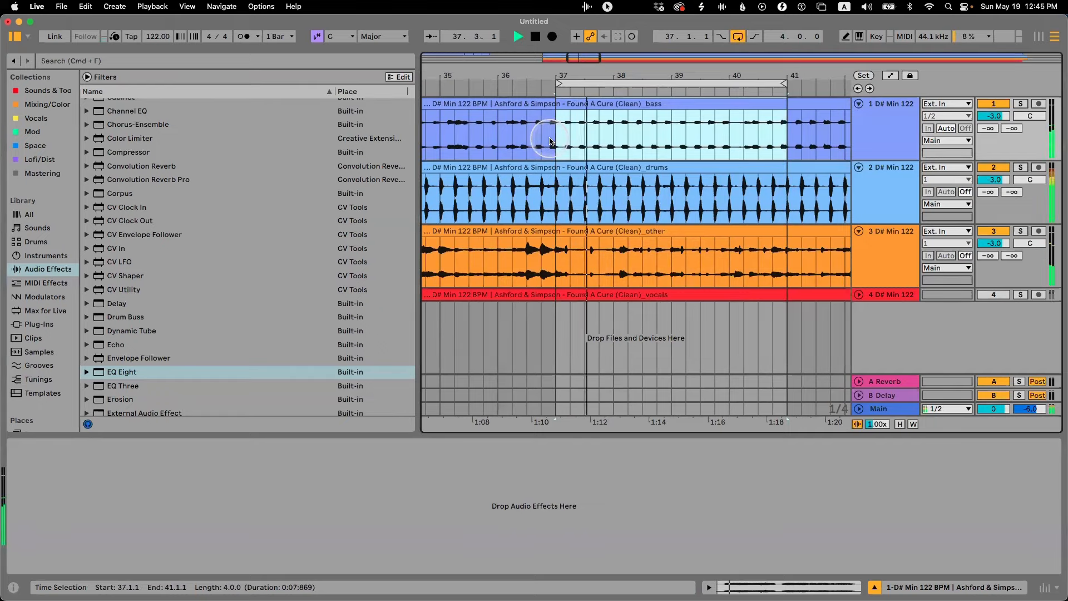
# - Turn Groove Echo and Room Space down to -∞ dB in the drums' Break Bus Driver rack
pyautogui.click(910, 145)
pyautogui.press('Down')
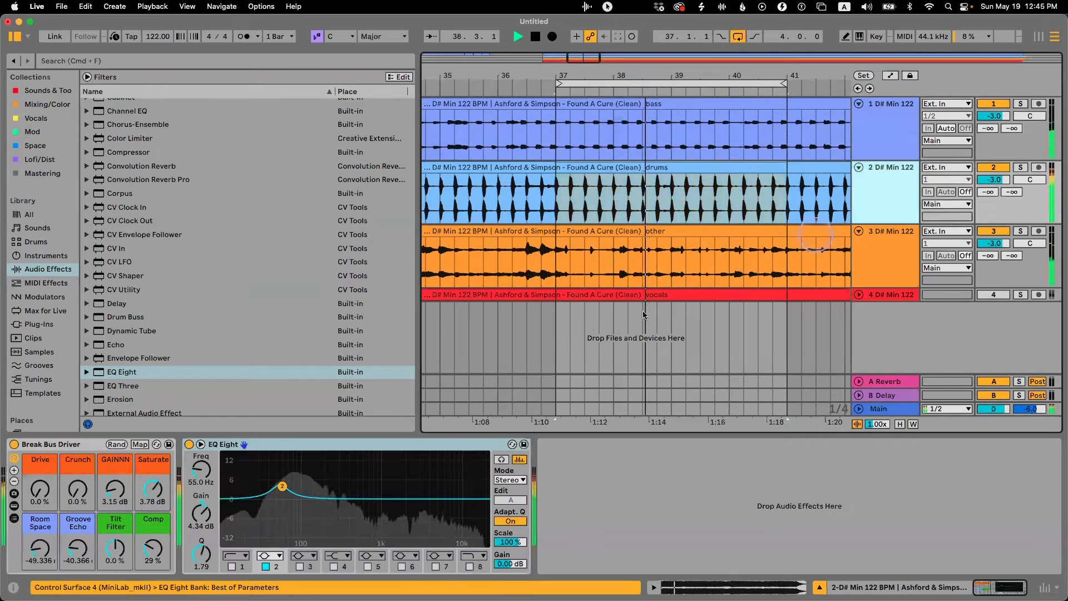
pyautogui.press('space')
pyautogui.click(80, 554)
pyautogui.moveTo(39, 549); pyautogui.dragTo(39, 552)
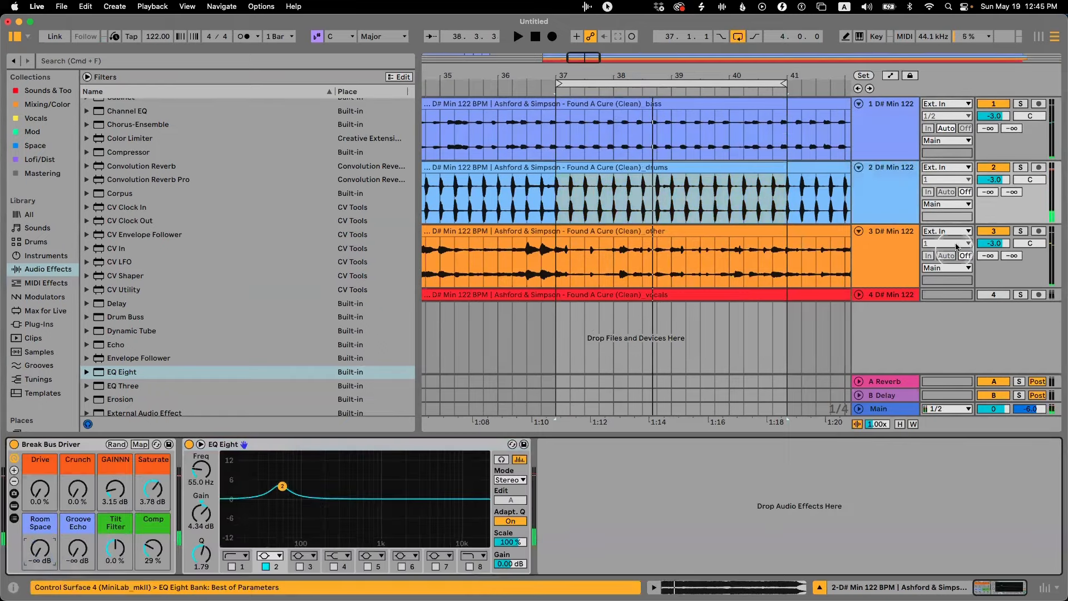
# - Copy the Break Bus Driver rack from the drums track to the bass track and play the loop
pyautogui.click(880, 148)
pyautogui.click(890, 184)
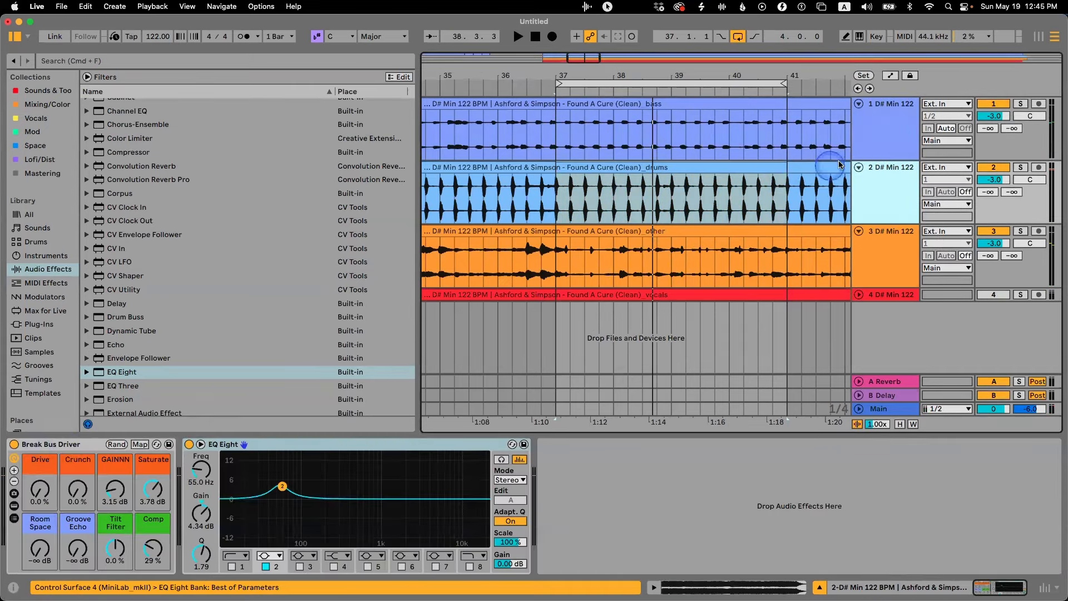
pyautogui.click(56, 444)
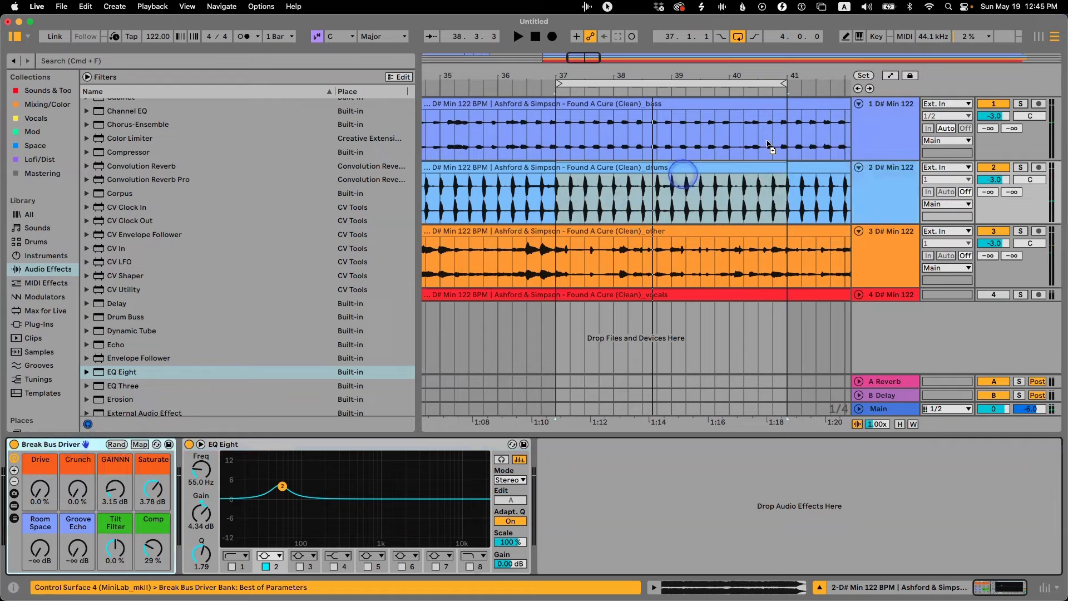
pyautogui.click(912, 133)
pyautogui.press('space')
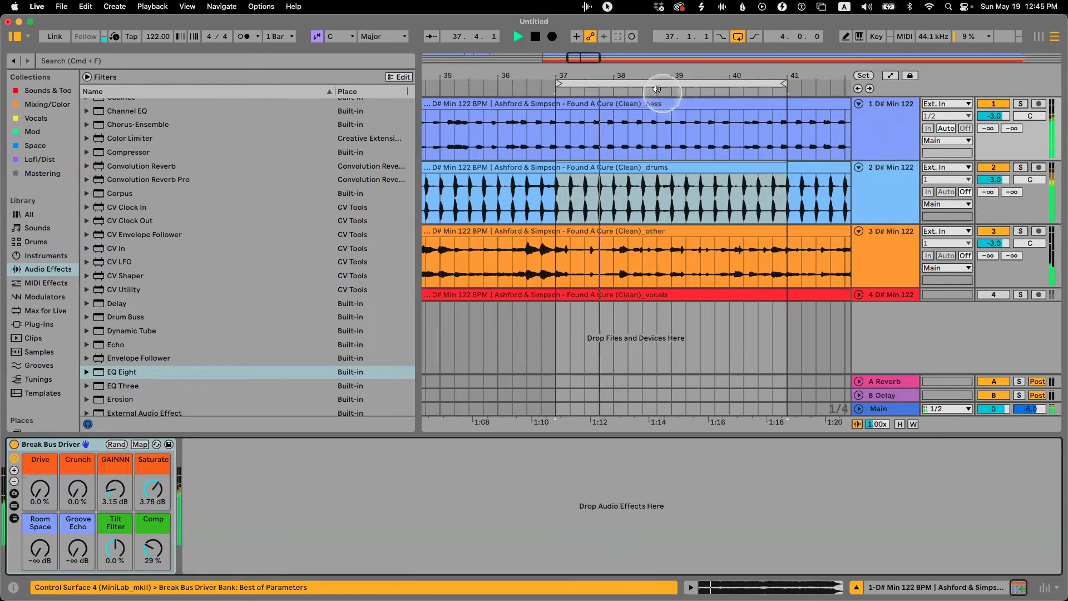
# - Open the bass clip for editing and move its start marker to -1.1.2
pyautogui.moveTo(643, 74); pyautogui.dragTo(710, 73)
pyautogui.press('space')
pyautogui.doubleClick(641, 104)
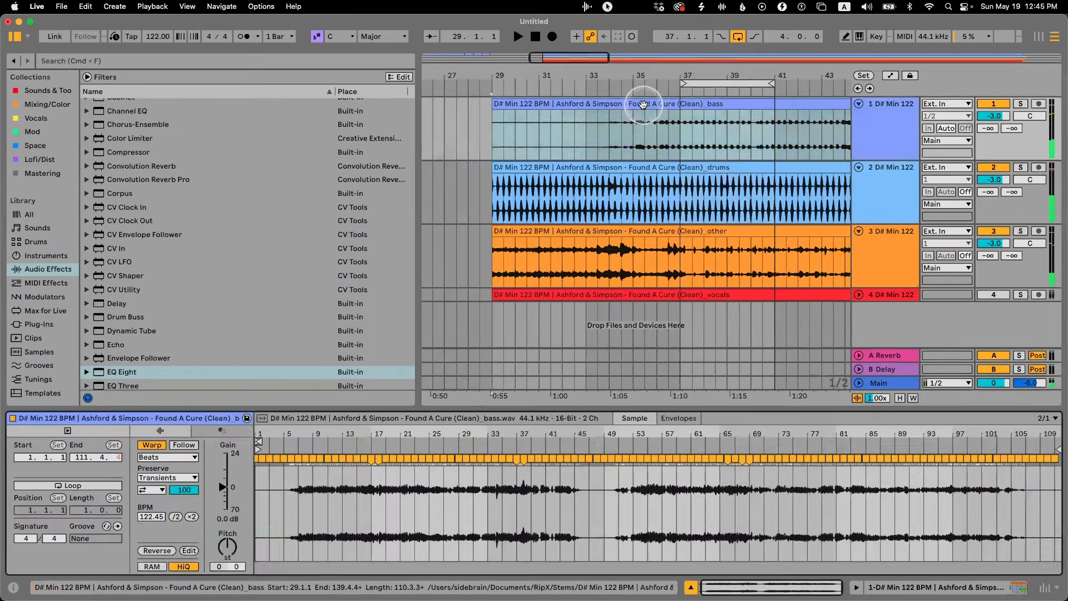
pyautogui.moveTo(258, 449); pyautogui.dragTo(154, 448)
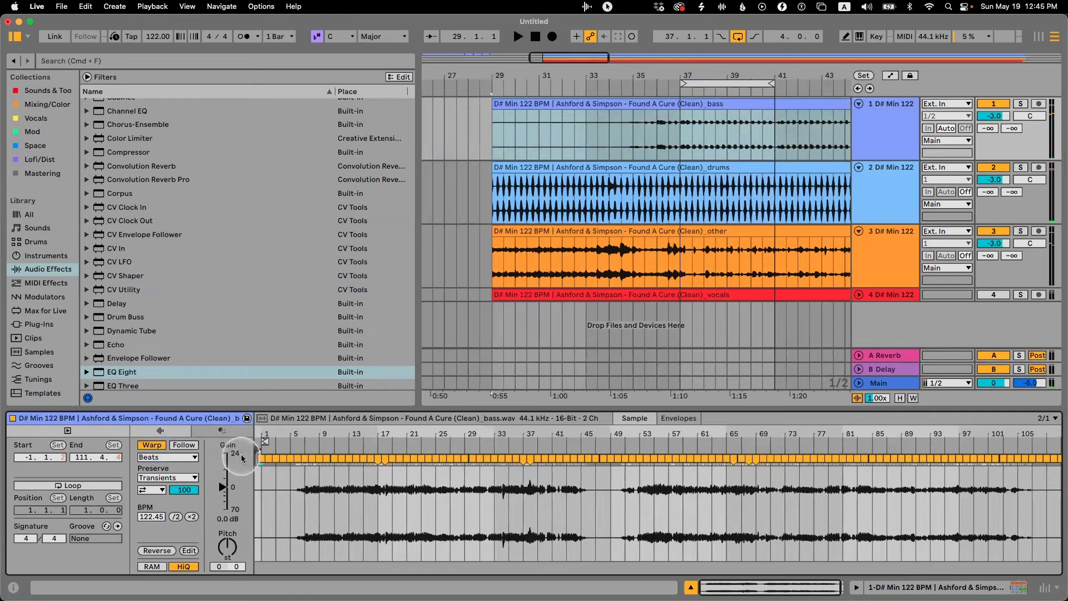
# - Play the stems from bar 29 and from bar 37 to check the bass timing against the drums
pyautogui.click(713, 148)
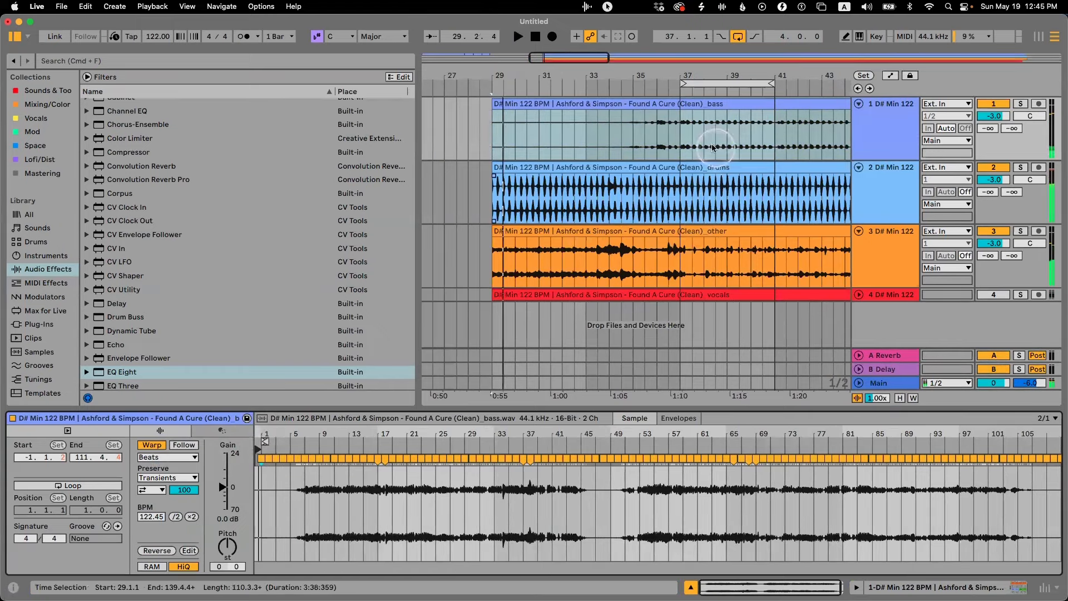
pyautogui.click(683, 135)
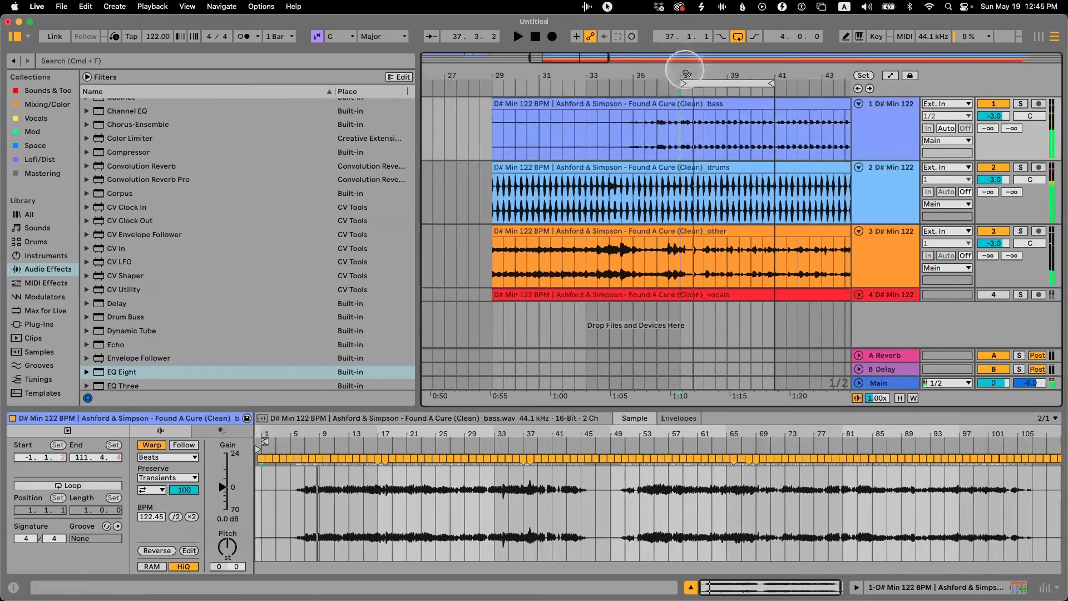
pyautogui.moveTo(685, 72); pyautogui.dragTo(689, 125)
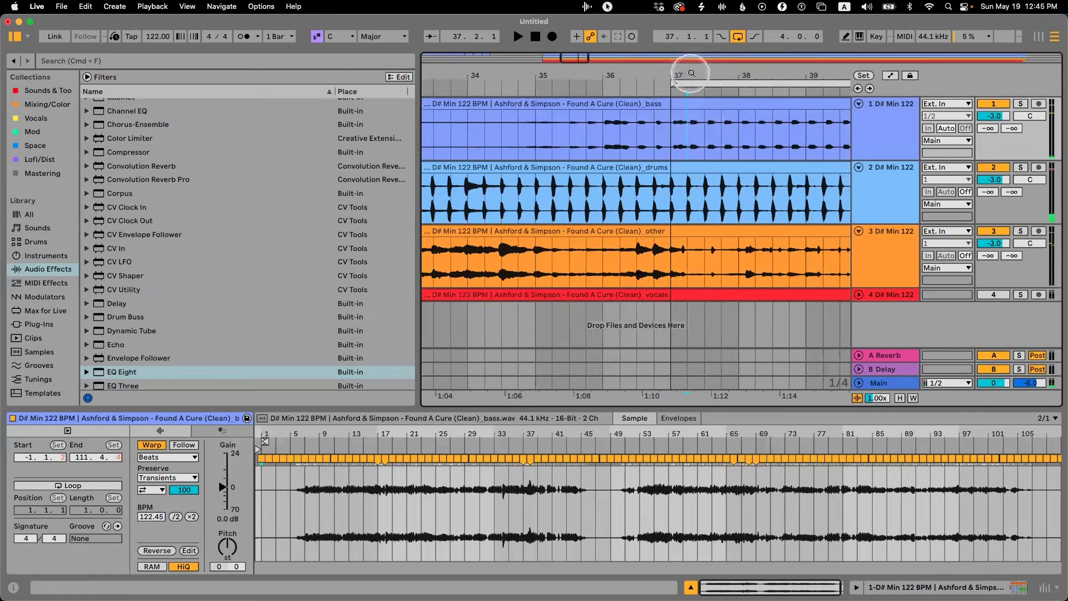
pyautogui.moveTo(691, 73); pyautogui.dragTo(699, 100)
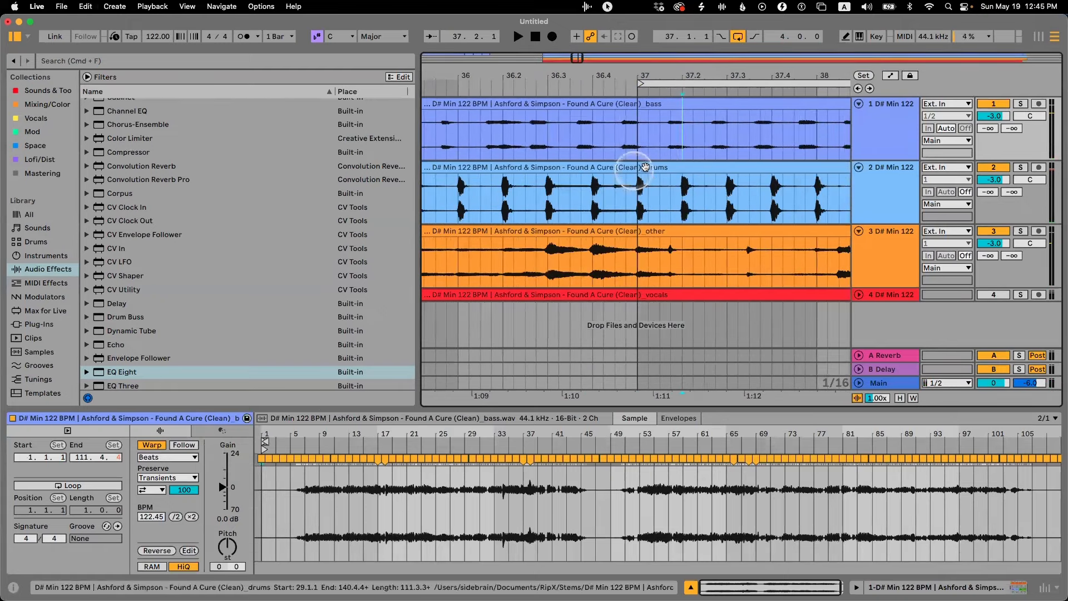
# - Move the bass clip earlier in the arrangement so it starts at 28.4.2, and audition it from bar 37
pyautogui.click(687, 105)
pyautogui.press('space')
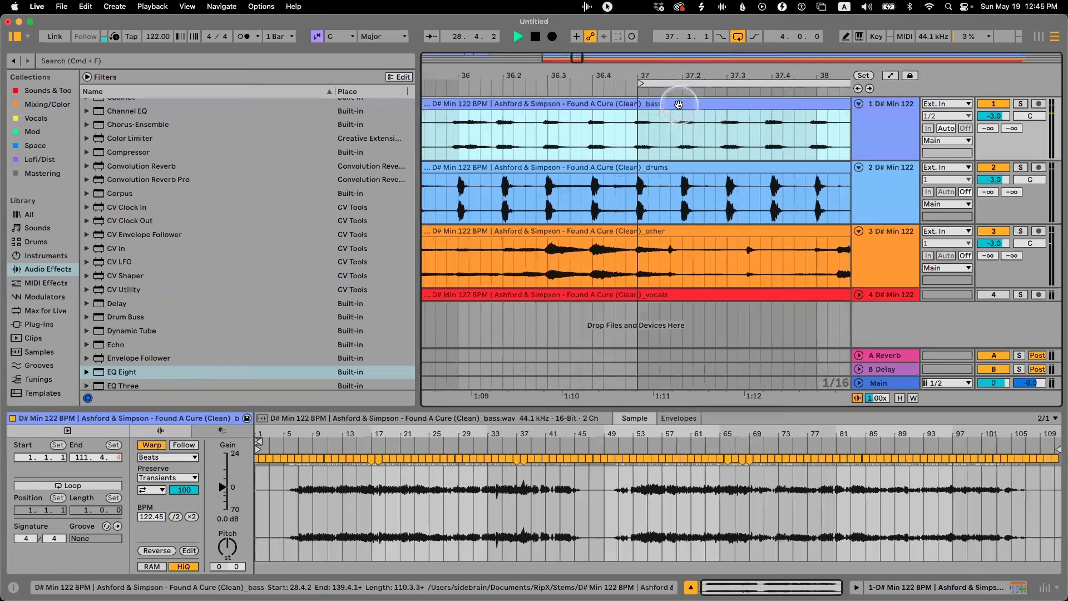
pyautogui.click(639, 135)
pyautogui.press('space')
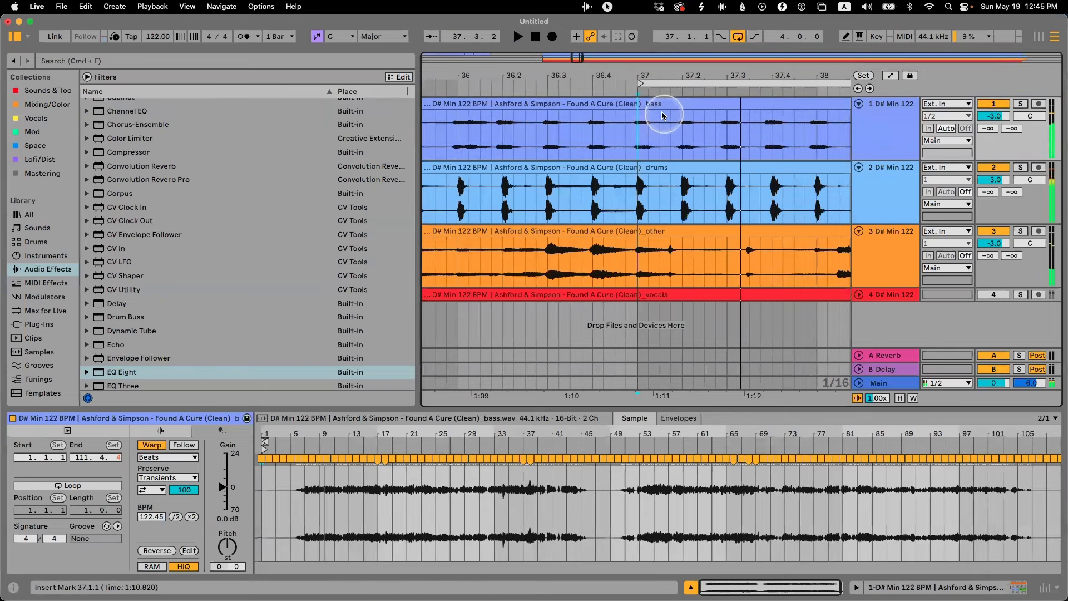
# - Try setting the bass clip's tempo to 122 BPM and rewarping the clip from its start
pyautogui.click(150, 518)
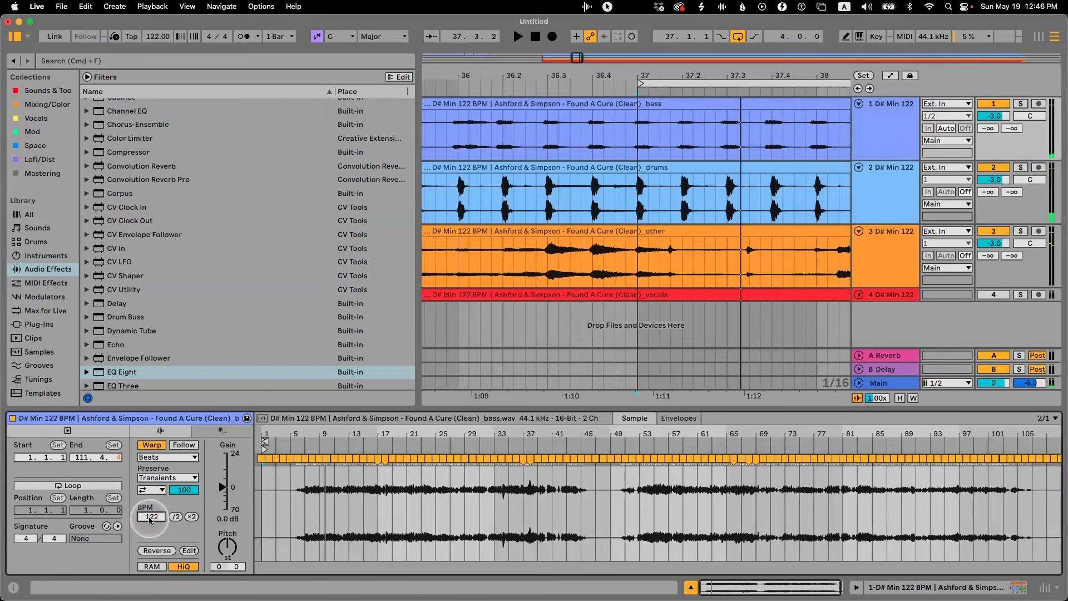
pyautogui.moveTo(269, 455); pyautogui.dragTo(218, 458)
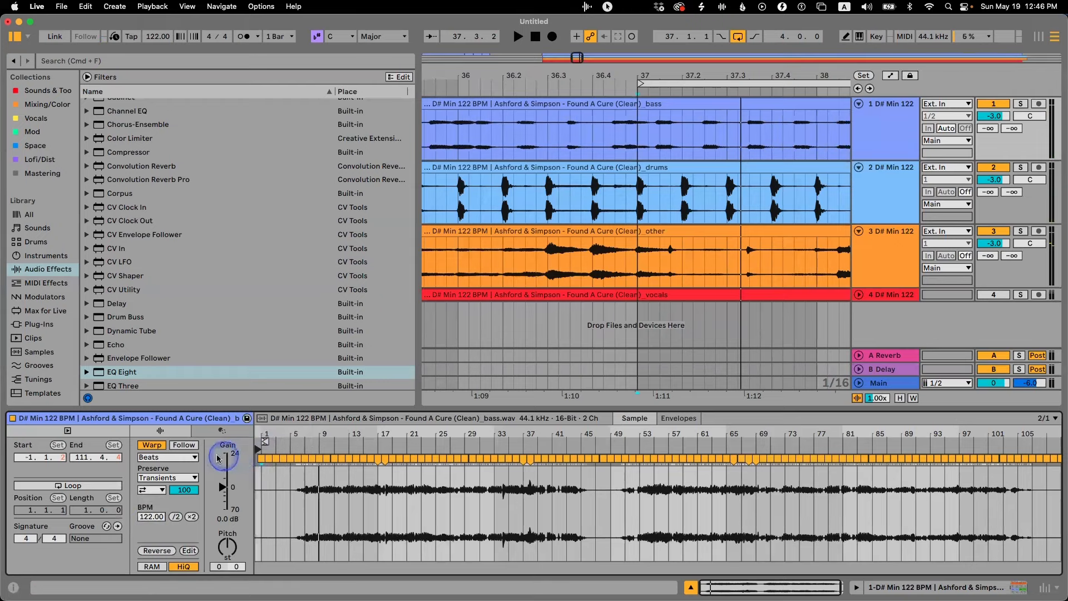
pyautogui.rightClick(256, 449)
pyautogui.click(292, 507)
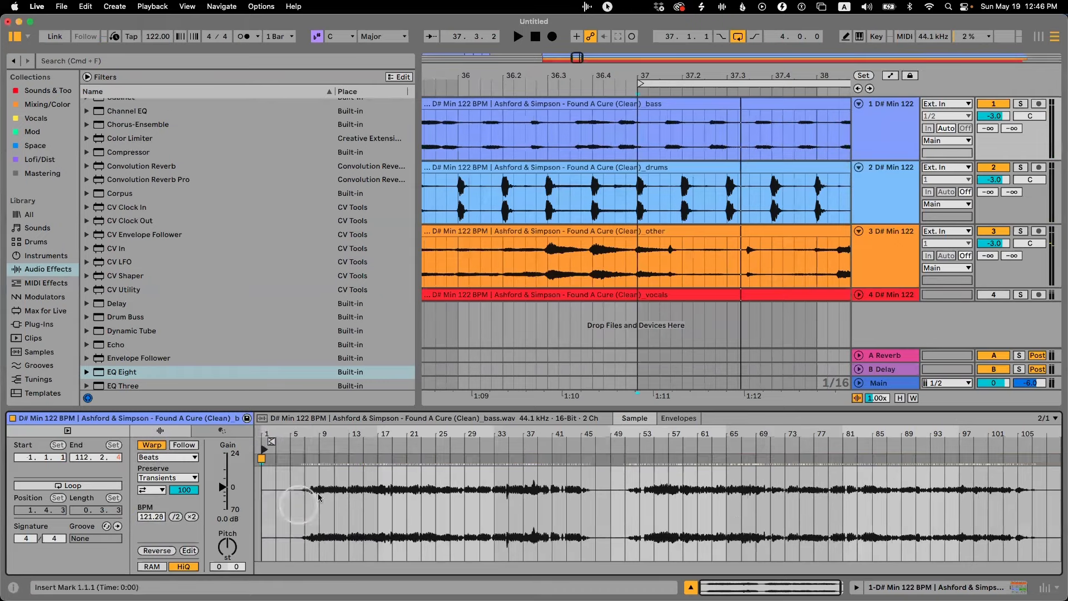
# - Turn off Warp on the bass clip, shift the clip to start at 28.4.3, and audition the loop around bar 37
pyautogui.click(604, 135)
pyautogui.moveTo(607, 75)
pyautogui.mouseDown()
pyautogui.moveTo(608, 56)
pyautogui.moveTo(613, 89)
pyautogui.mouseUp()
pyautogui.click(579, 103)
pyautogui.click(144, 445)
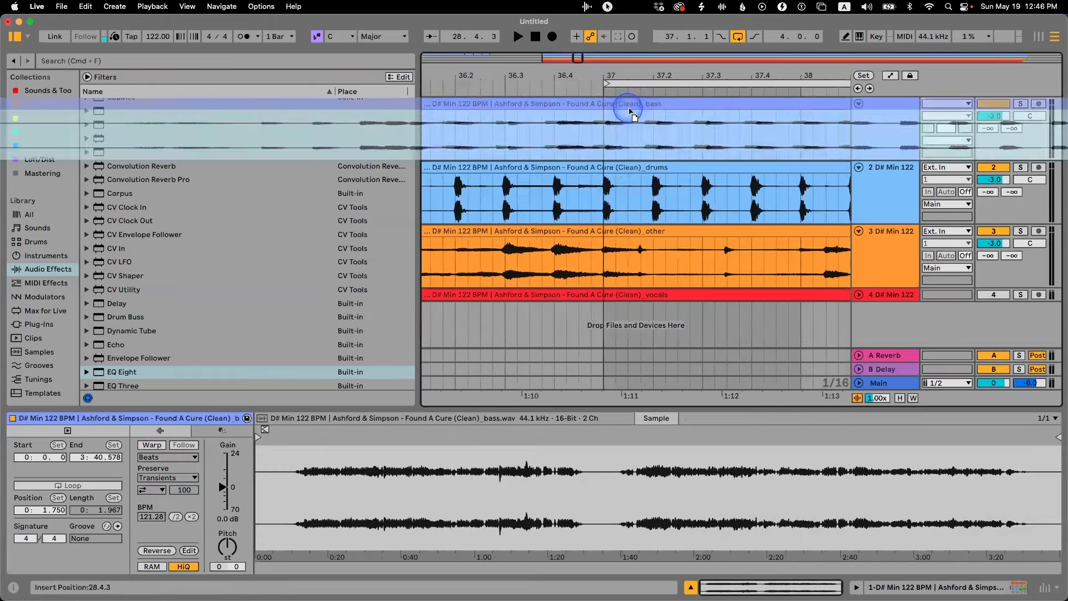
pyautogui.click(592, 132)
pyautogui.press('space')
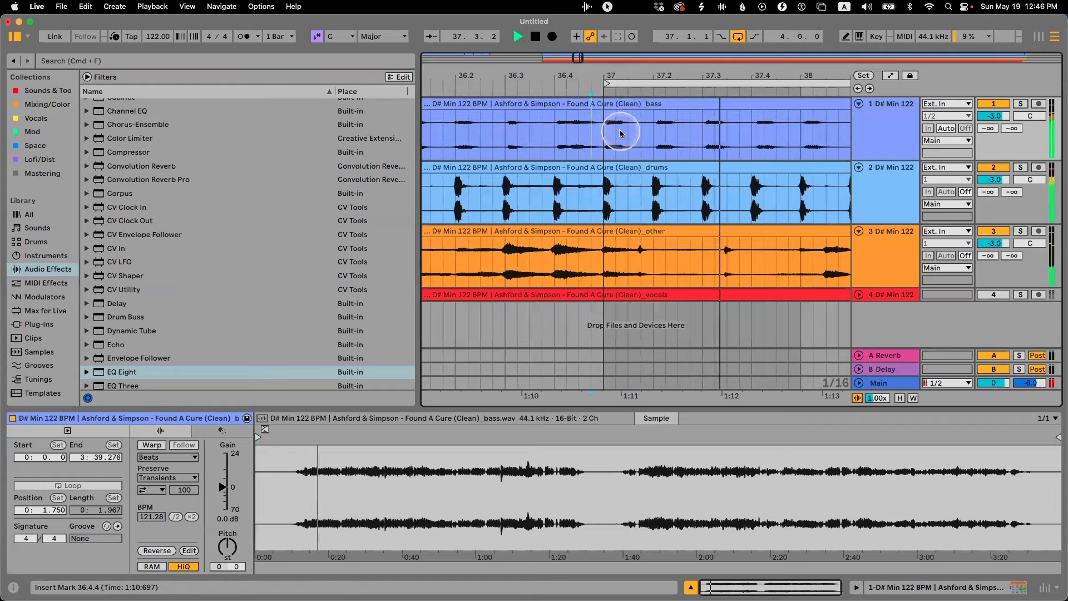
pyautogui.click(608, 134)
pyautogui.moveTo(621, 79)
pyautogui.mouseDown()
pyautogui.moveTo(614, 74)
pyautogui.moveTo(622, 77)
pyautogui.mouseUp()
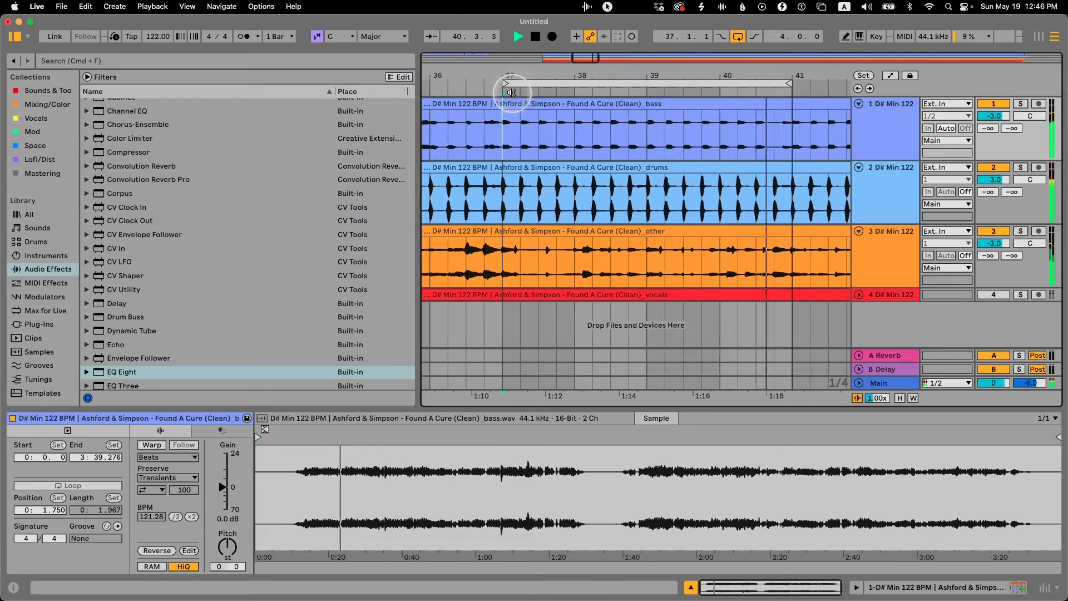
# - Stop playback and collapse all four stem tracks in the arrangement
pyautogui.click(892, 142)
pyautogui.press('space')
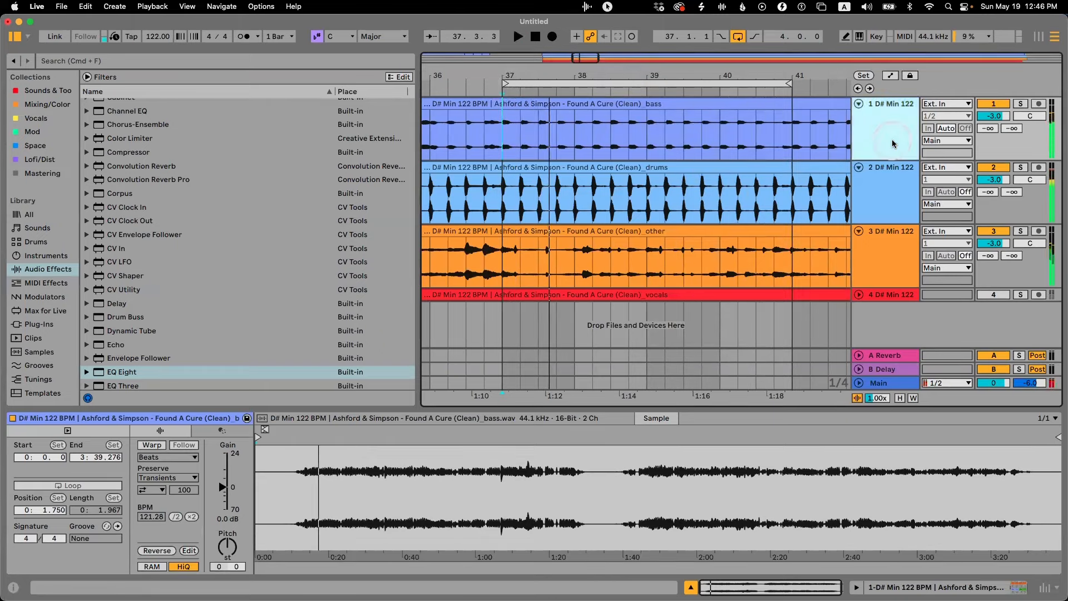
pyautogui.press('u')
pyautogui.click(892, 143)
pyautogui.press('u')
pyautogui.click(892, 143)
pyautogui.press('u')
pyautogui.click(892, 144)
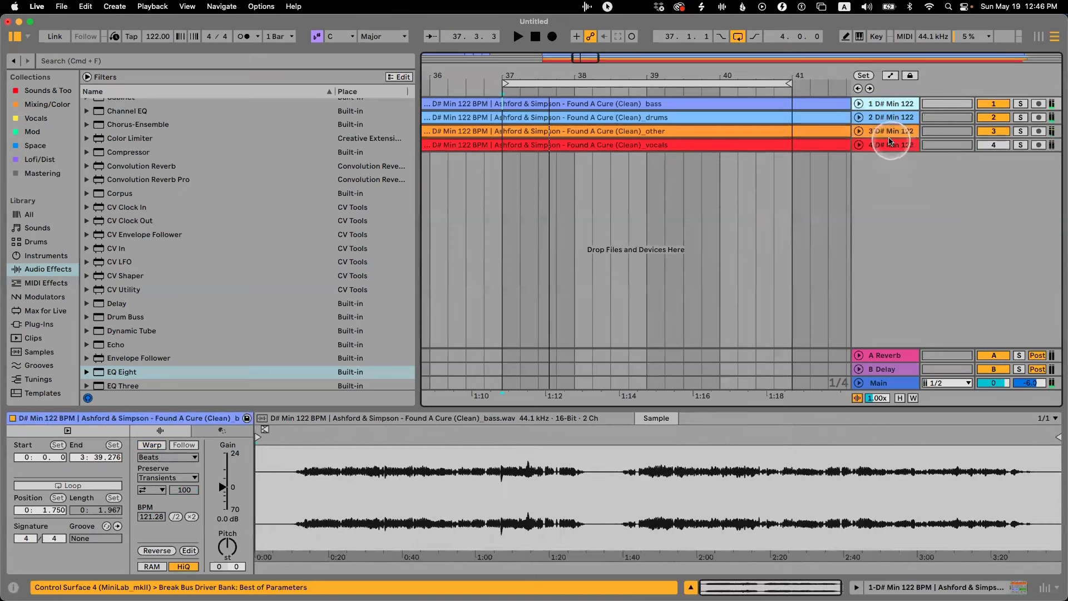
# - Select bars 37 to 41 across all four stems and move that section earlier, to 23.3.1
pyautogui.moveTo(758, 73); pyautogui.dragTo(757, 56)
pyautogui.moveTo(708, 102); pyautogui.dragTo(767, 196)
pyautogui.click(858, 103)
pyautogui.moveTo(718, 114); pyautogui.dragTo(438, 111)
pyautogui.moveTo(460, 74); pyautogui.dragTo(557, 78)
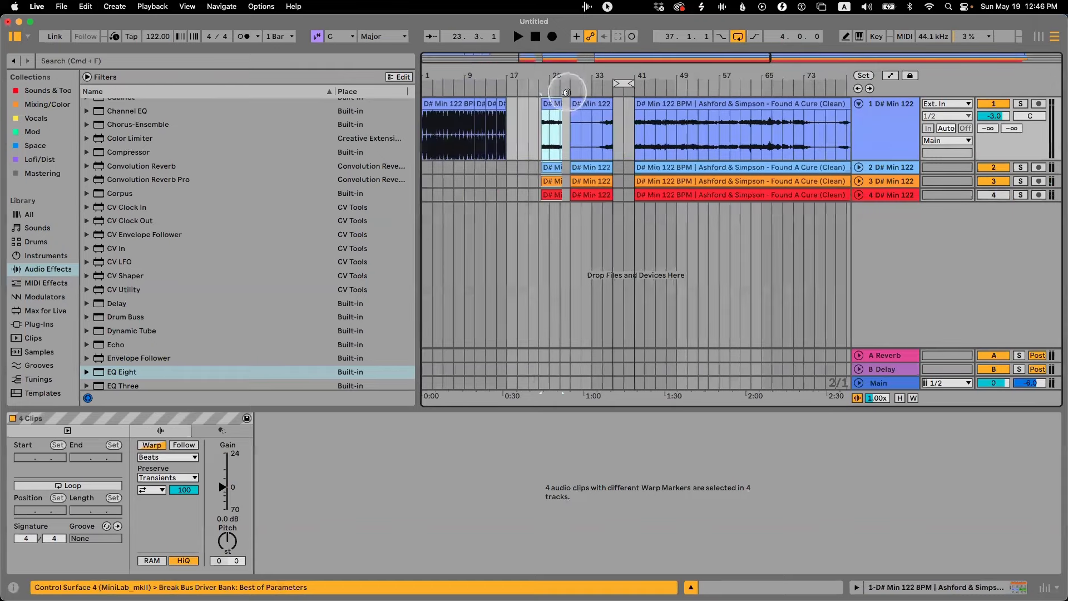
# - Delete the leftover clips at the beginning of the bass track, before the moved four-bar section
pyautogui.click(501, 103)
pyautogui.keyDown('shift'); pyautogui.click(453, 104); pyautogui.keyUp('shift')
pyautogui.press('Delete')
# - Move the four-bar clips of the bass, drums, other and vocals tracks to 1.1.1
pyautogui.click(552, 105)
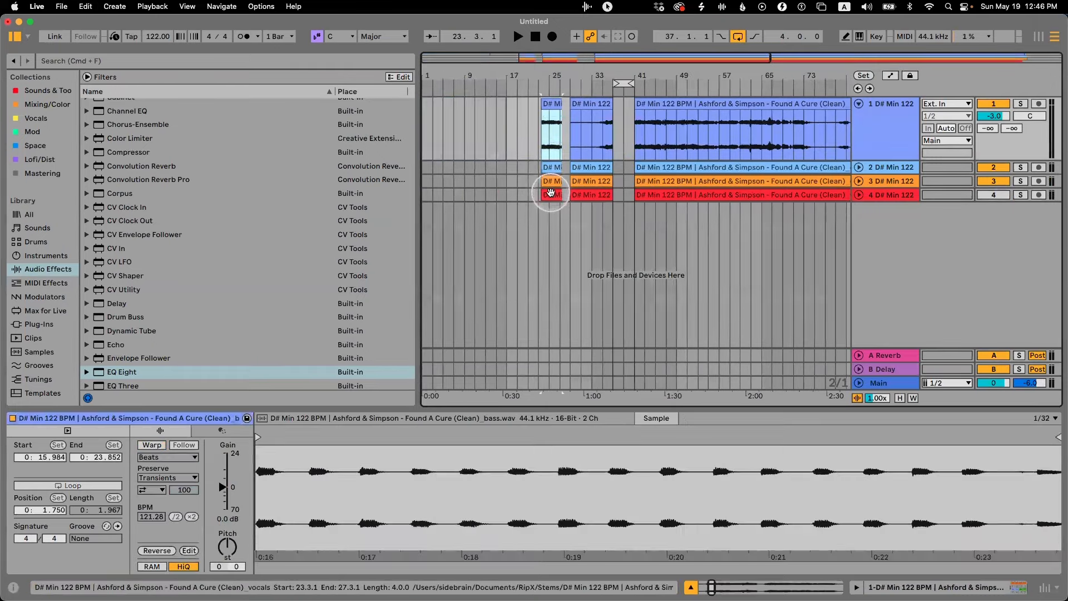
pyautogui.click(551, 192)
pyautogui.moveTo(544, 107); pyautogui.dragTo(426, 107)
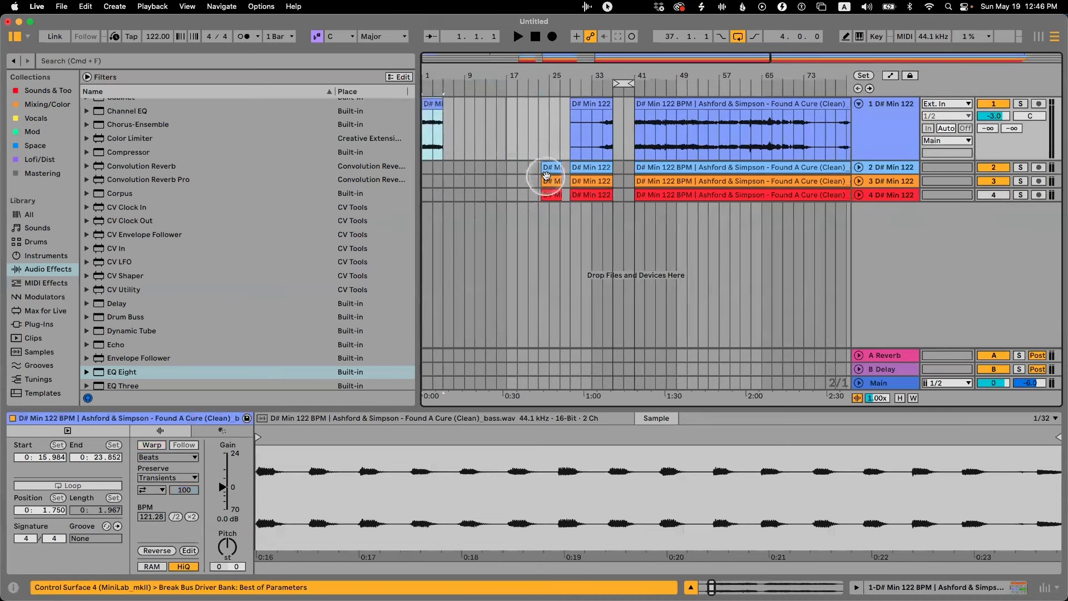
pyautogui.moveTo(546, 176); pyautogui.dragTo(425, 176)
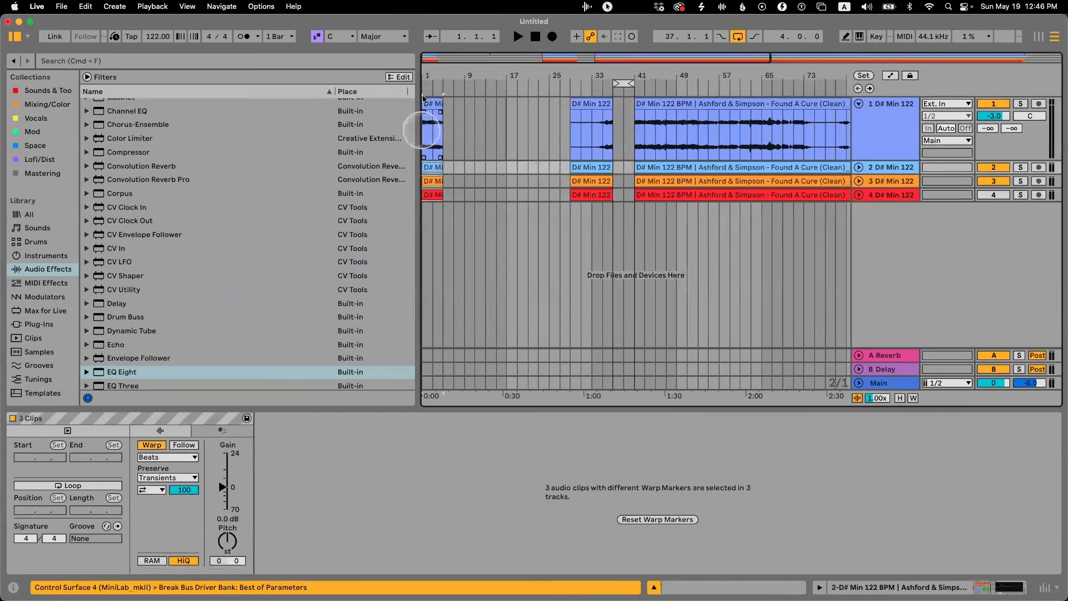
# - Expand the bass, drums and other tracks while keeping the vocals track collapsed
pyautogui.moveTo(422, 73); pyautogui.dragTo(431, 103)
pyautogui.click(910, 101)
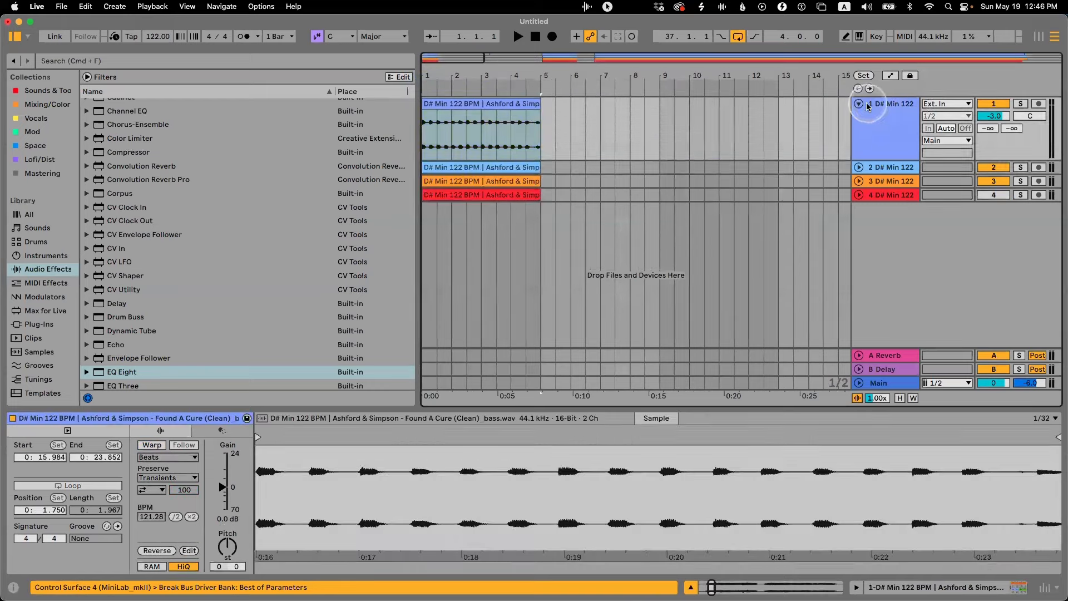
pyautogui.click(860, 104)
pyautogui.click(866, 130)
pyautogui.click(859, 131)
pyautogui.click(860, 117)
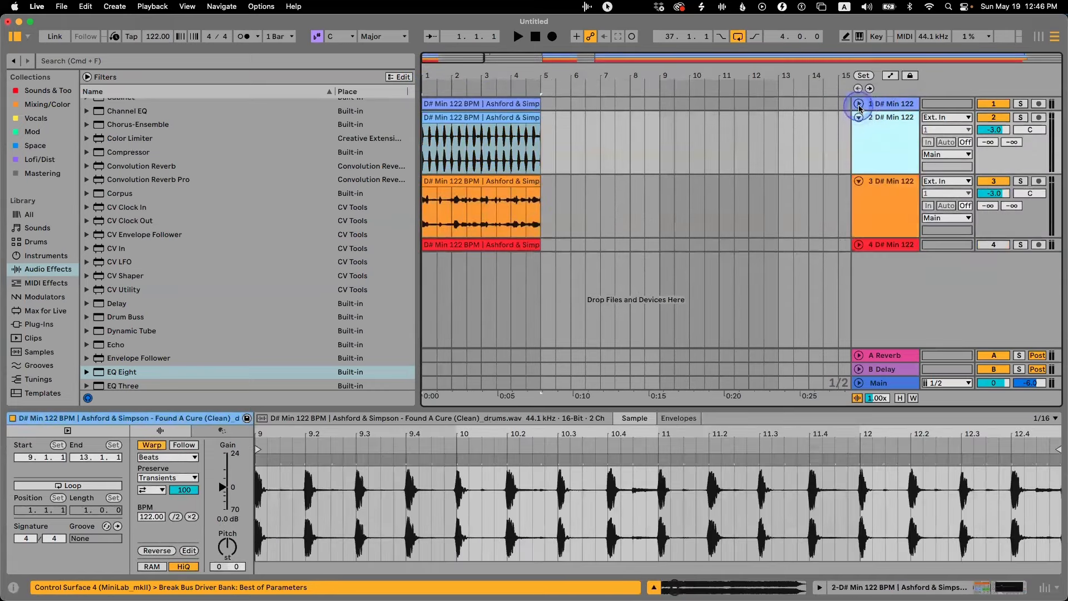
pyautogui.click(860, 104)
# - Duplicate the four-bar clips of all four stems to bar 5, and delete the first bass clip
pyautogui.click(492, 122)
pyautogui.keyDown('shift'); pyautogui.click(515, 290); pyautogui.keyUp('shift')
pyautogui.press('super+d')
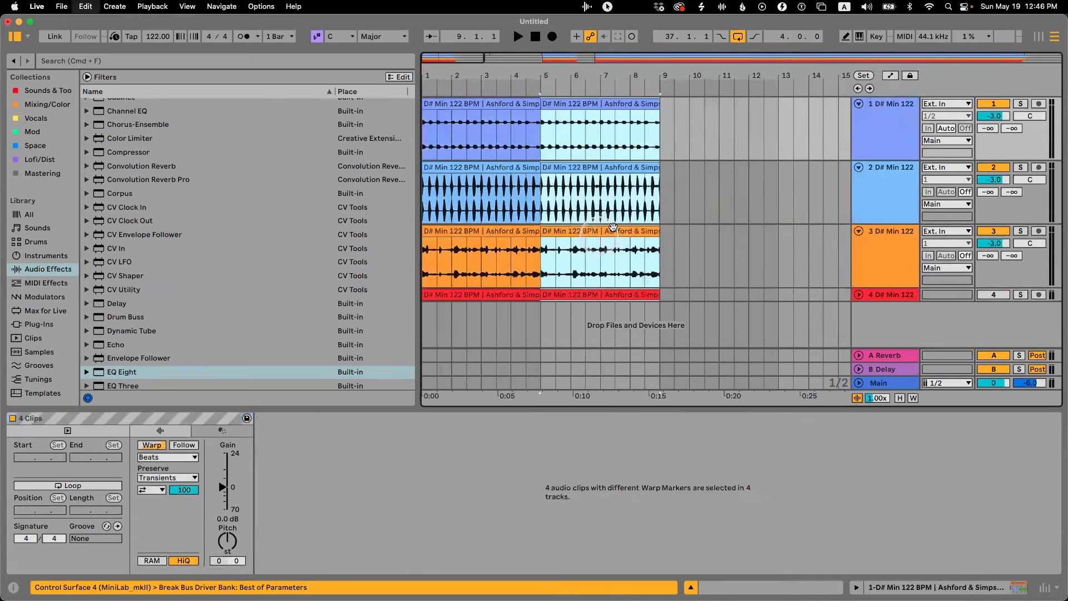
pyautogui.click(511, 103)
pyautogui.press('Delete')
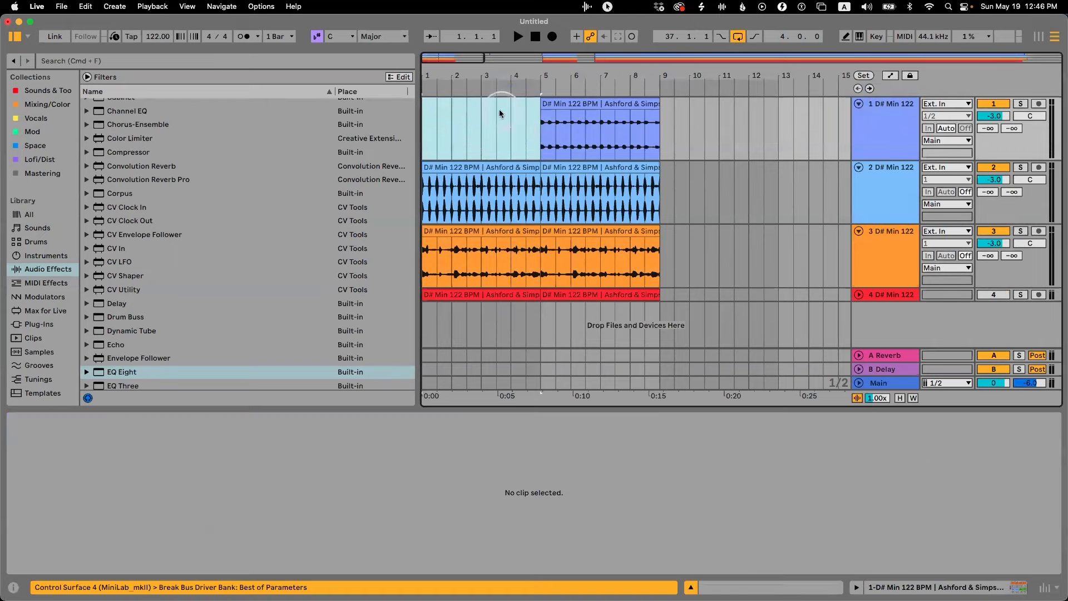
# - Try the intro without the first drums clip, play it, and undo the drums deletion
pyautogui.click(465, 168)
pyautogui.press('Delete')
pyautogui.press('space')
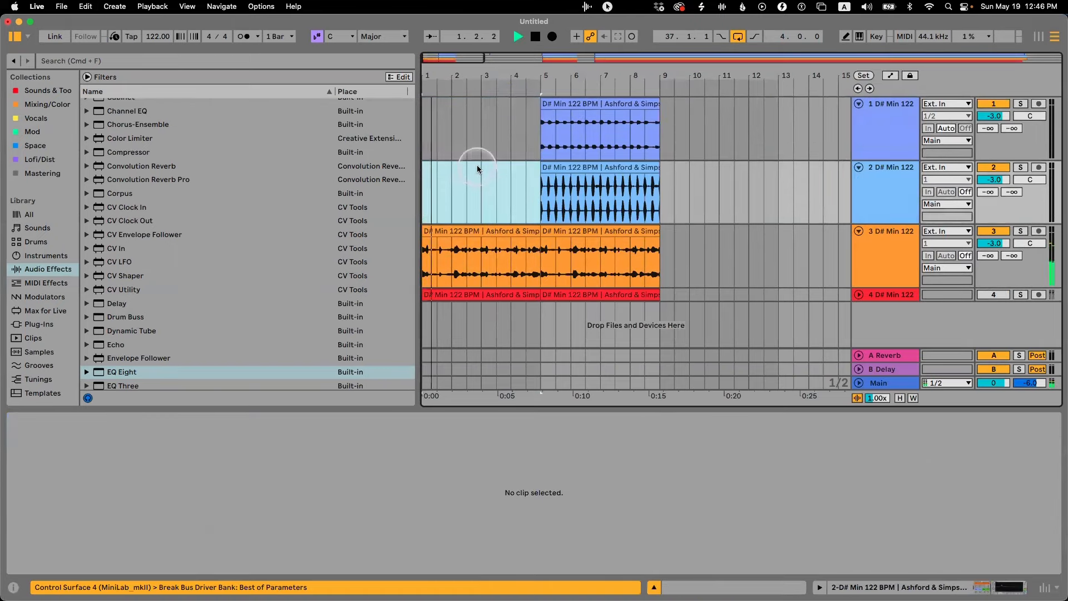
pyautogui.press('super+z')
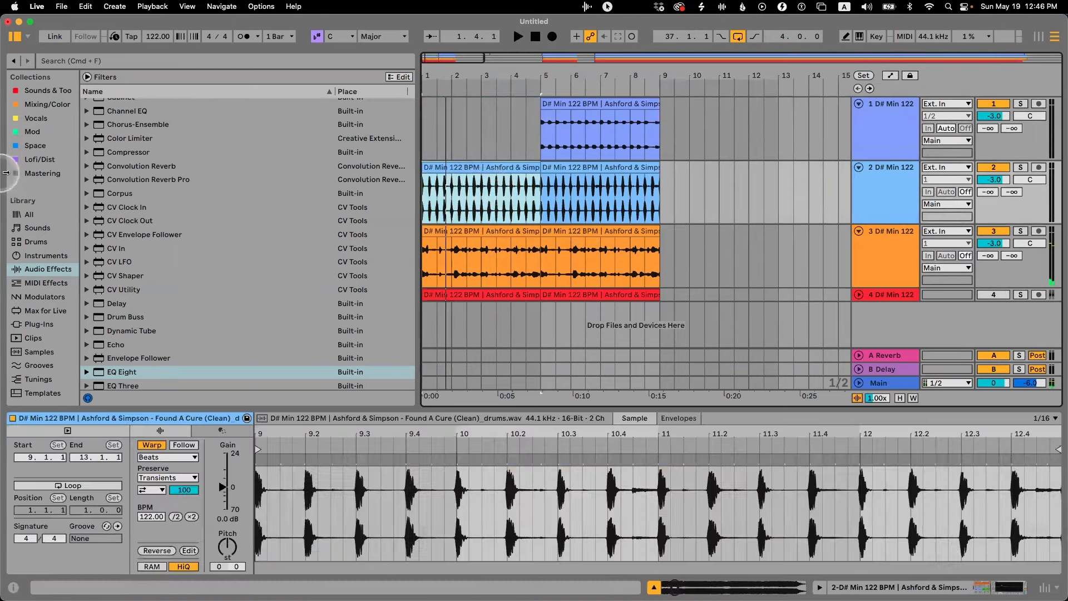
# - Add Auto Filter to the drums track as a band-pass filter at 551 Hz with 23% resonance, and play it
pyautogui.click(42, 270)
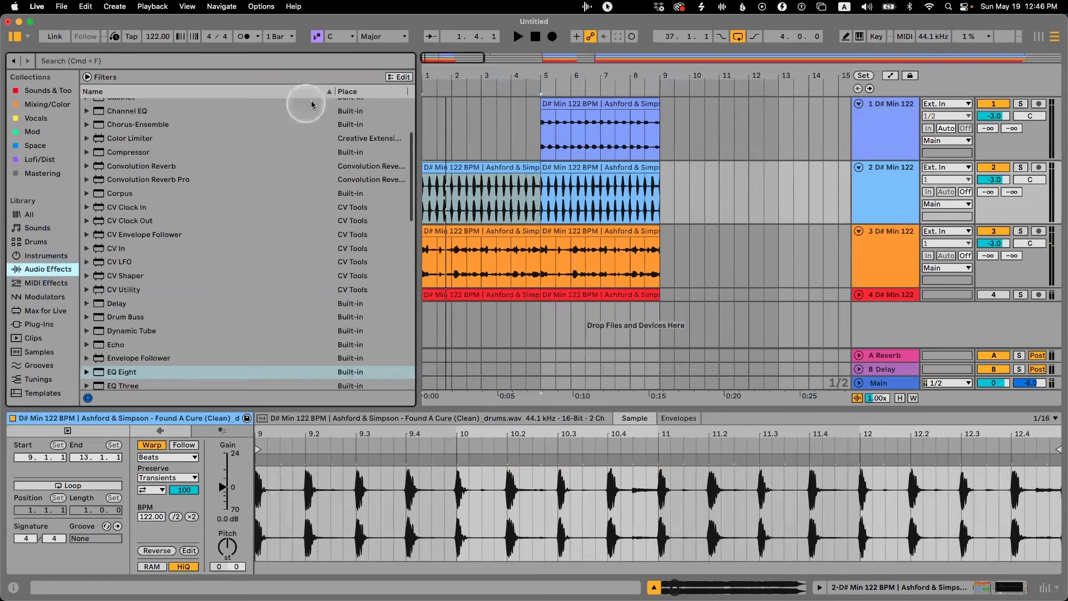
pyautogui.scroll(3, 243, 149)
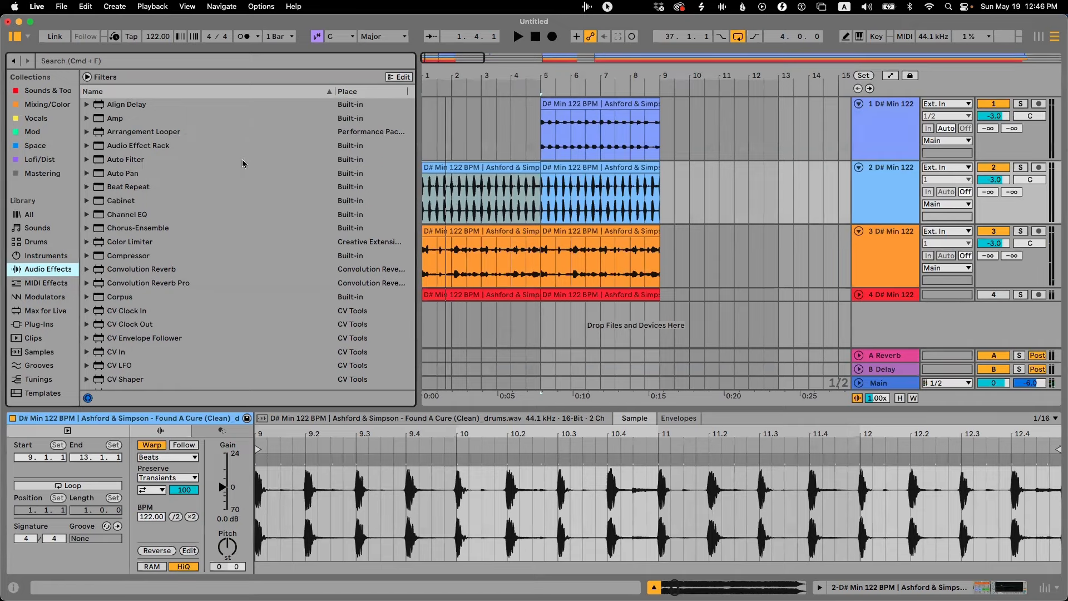
pyautogui.scroll(-1, 243, 163)
pyautogui.moveTo(127, 159); pyautogui.dragTo(147, 162)
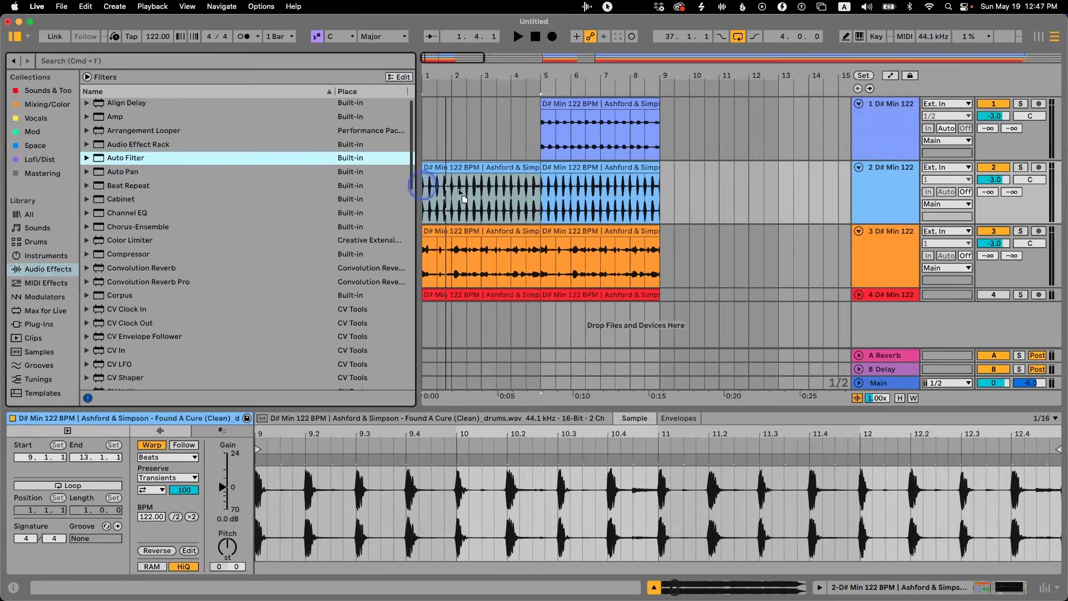
pyautogui.moveTo(461, 192); pyautogui.dragTo(472, 192)
pyautogui.moveTo(658, 519); pyautogui.dragTo(648, 514)
pyautogui.press('space')
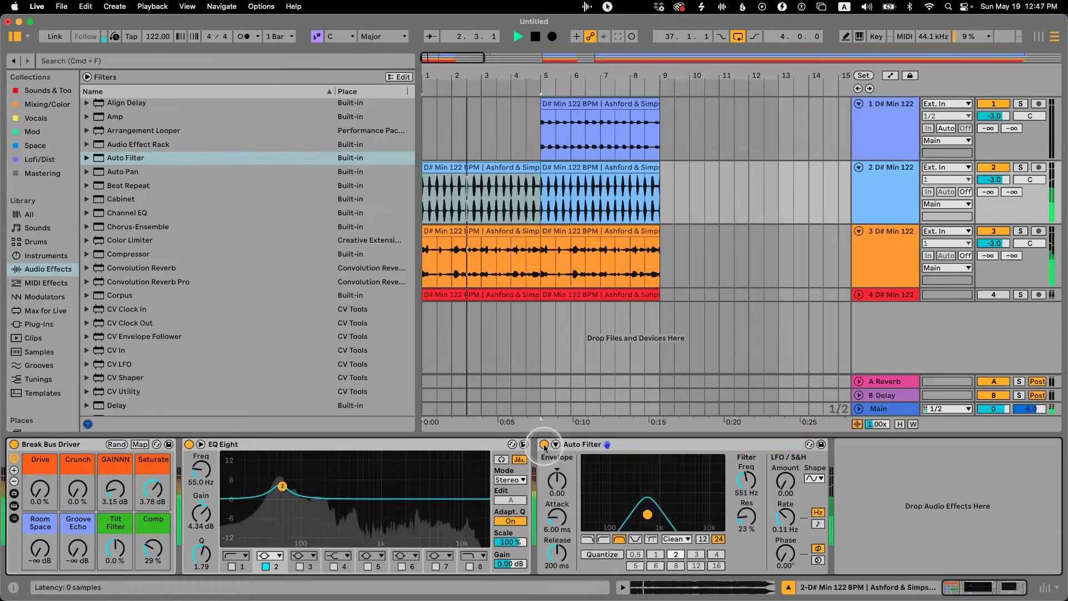
# - Automate the drums Auto Filter frequency to rise through bars 1 to 4 to about 3.5 kHz and drop back at bar 5
pyautogui.rightClick(747, 488)
pyautogui.click(770, 377)
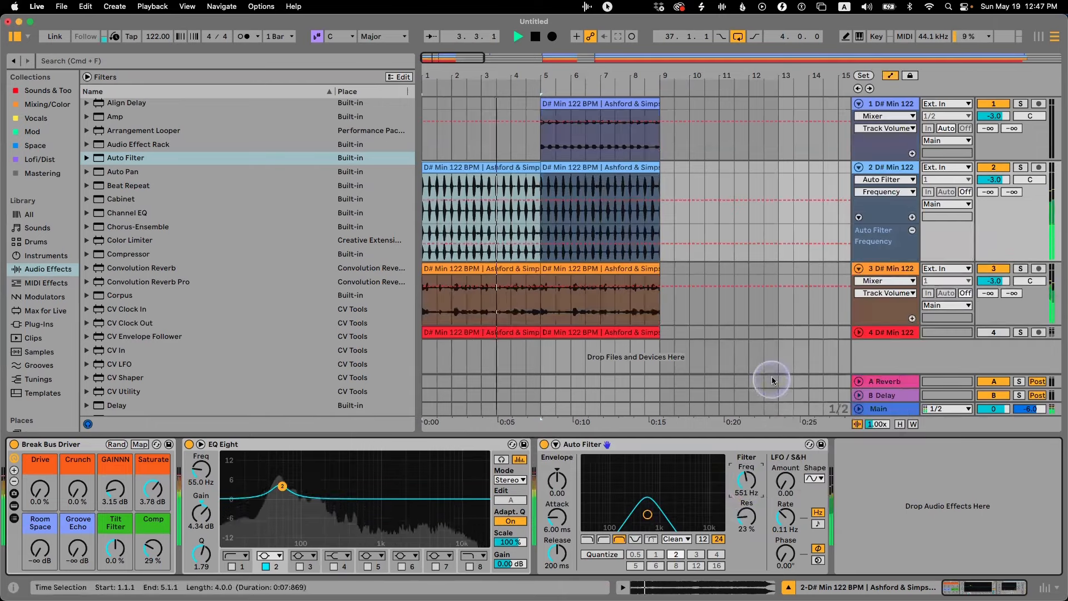
pyautogui.click(525, 200)
pyautogui.click(541, 200)
pyautogui.moveTo(535, 199); pyautogui.dragTo(451, 199)
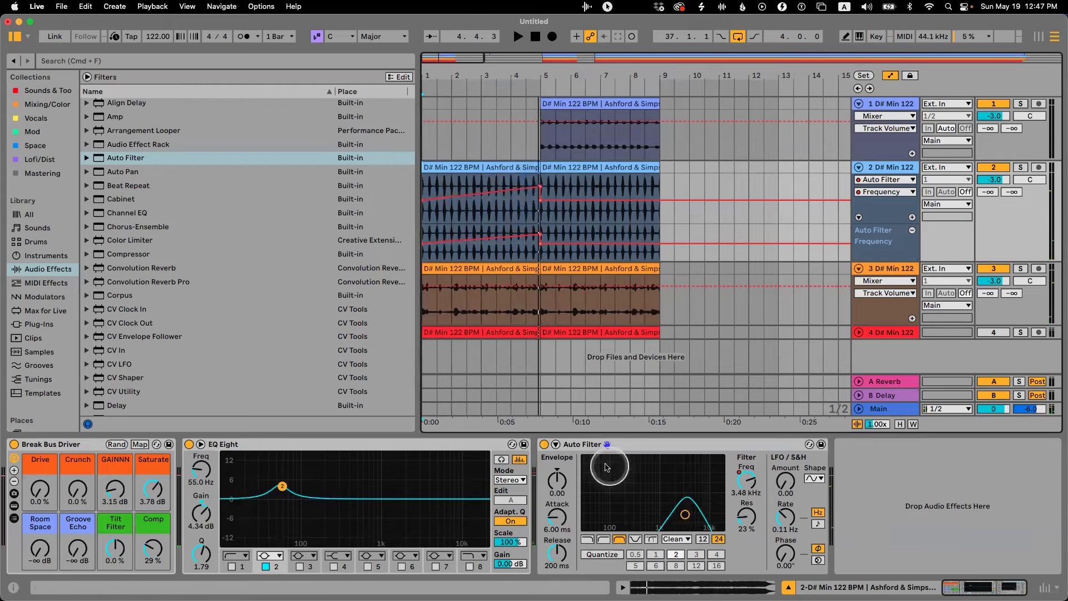
# - Automate the drums Auto Filter to switch off from bar 5 onward, and play the transition from bar 4
pyautogui.rightClick(545, 444)
pyautogui.click(556, 450)
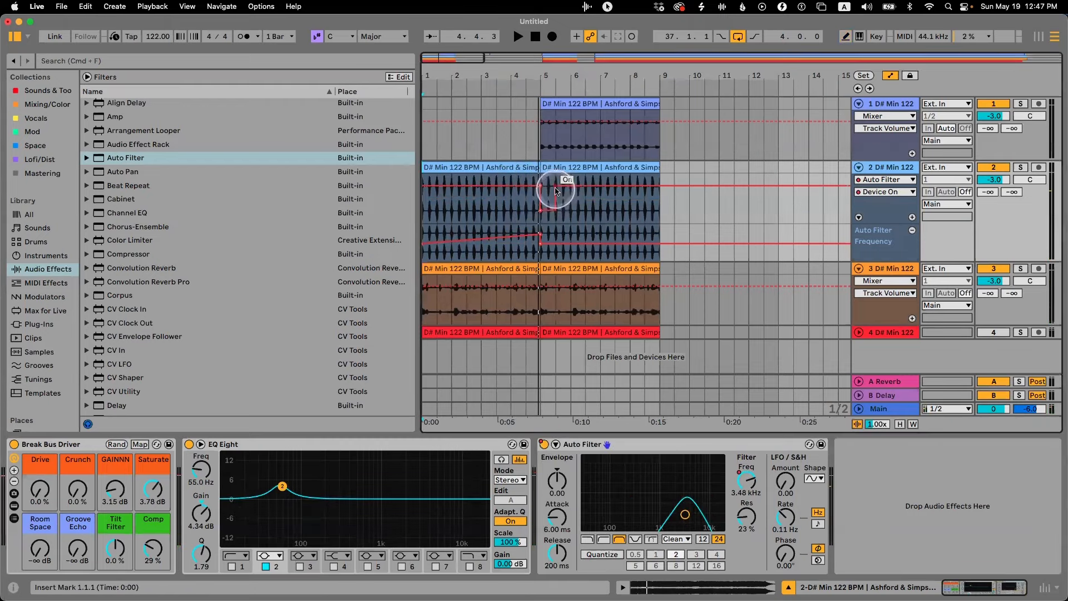
pyautogui.click(502, 168)
pyautogui.click(510, 204)
pyautogui.press('space')
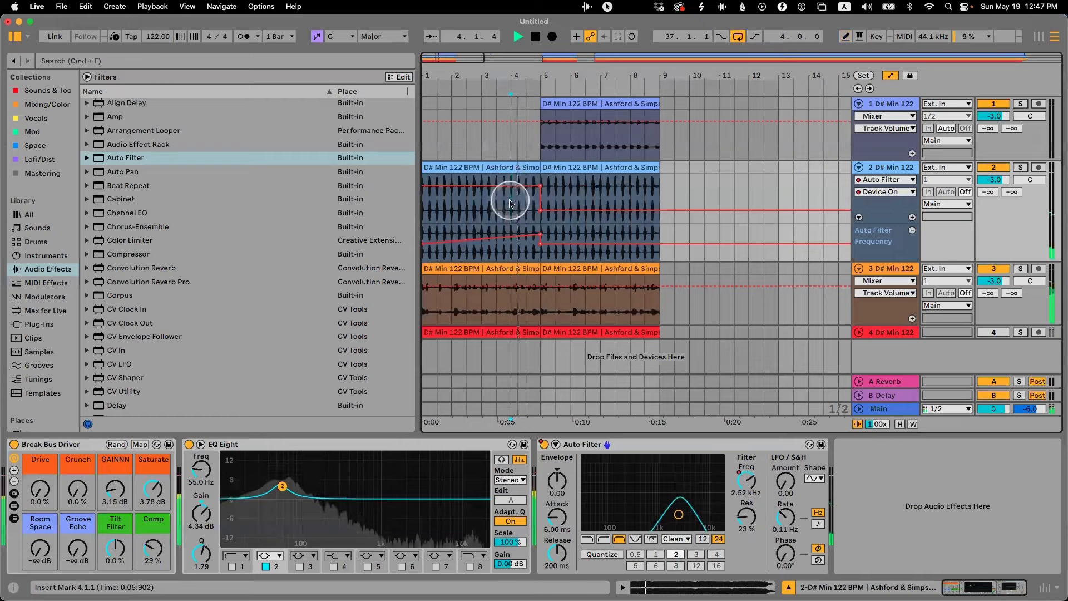
pyautogui.press('a')
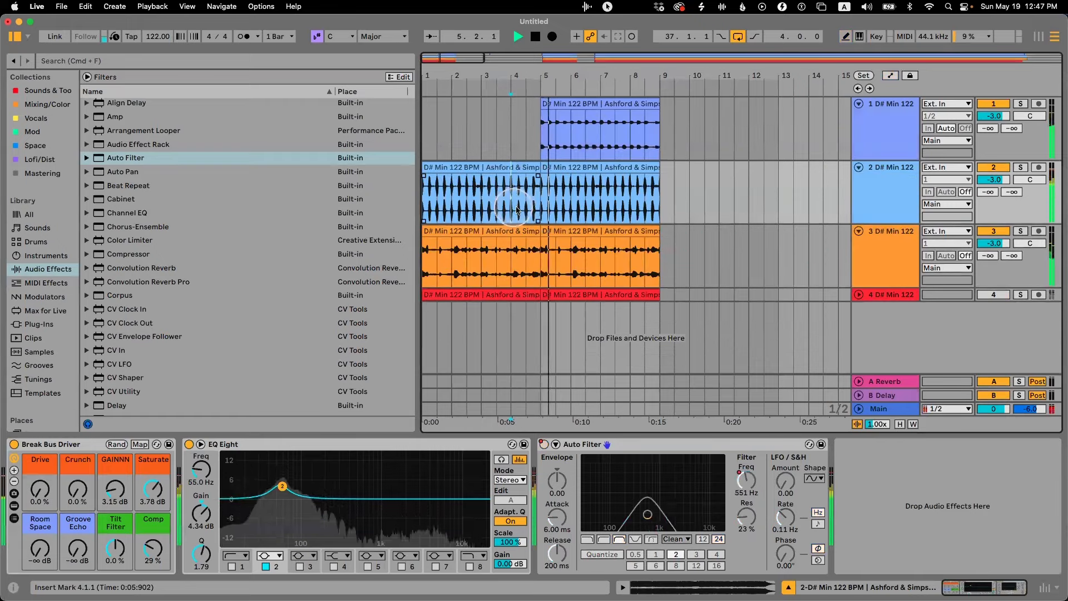
# - Collapse the stem tracks and duplicate the bass, drums and other clips of bars 5 to 9 to bar 9
pyautogui.click(887, 133)
pyautogui.click(859, 104)
pyautogui.click(862, 121)
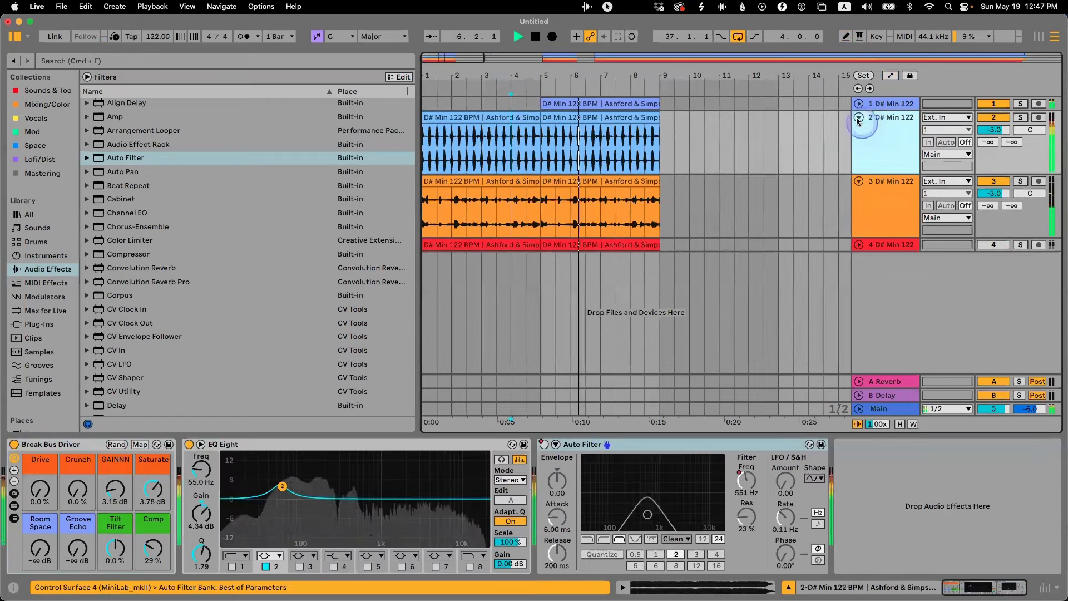
pyautogui.click(859, 117)
pyautogui.click(859, 131)
pyautogui.click(637, 104)
pyautogui.keyDown('shift'); pyautogui.click(638, 132); pyautogui.keyUp('shift')
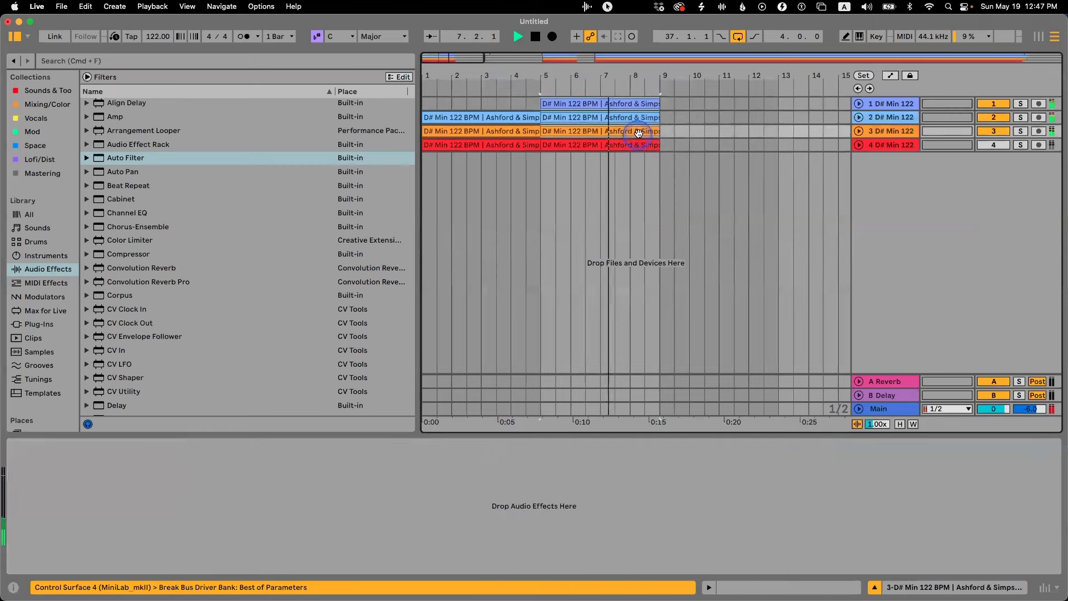
pyautogui.press('super+d')
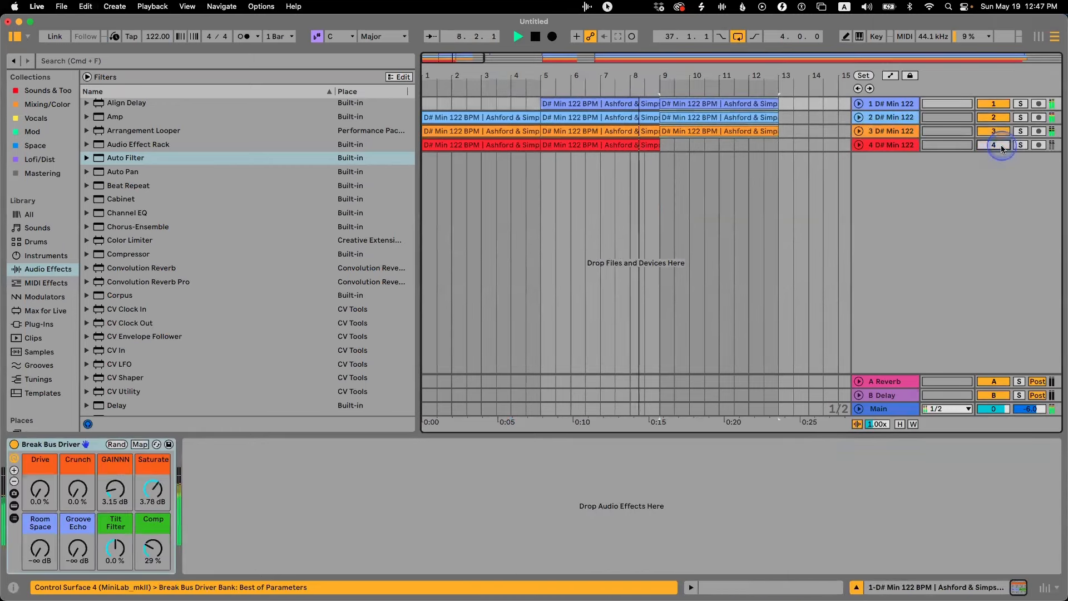
# - Expand the vocals track, deactivate both of its clips, and turn the track on
pyautogui.press('space')
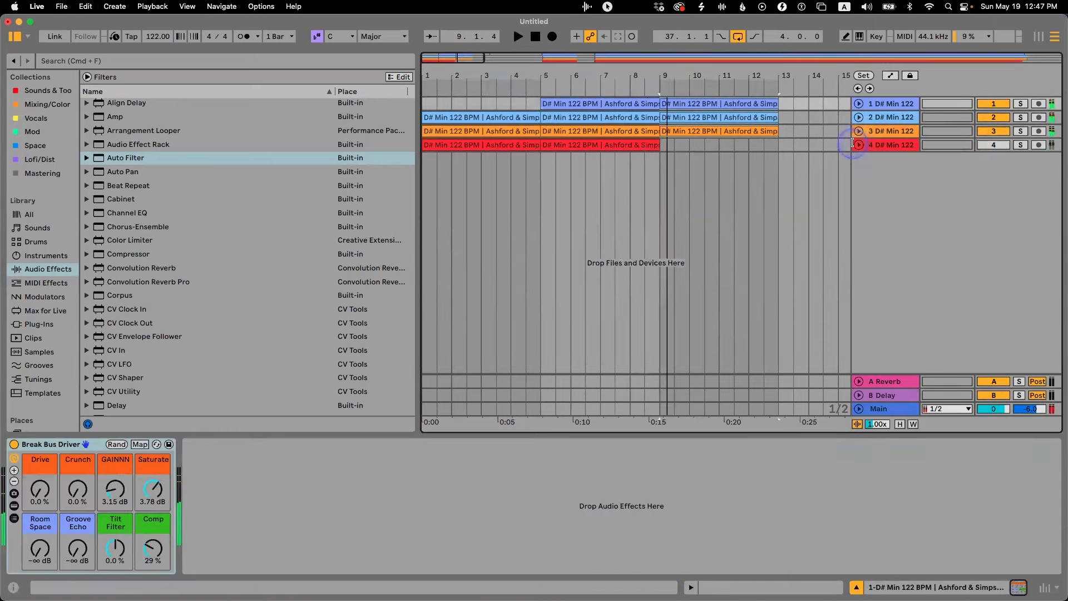
pyautogui.click(858, 147)
pyautogui.click(613, 161)
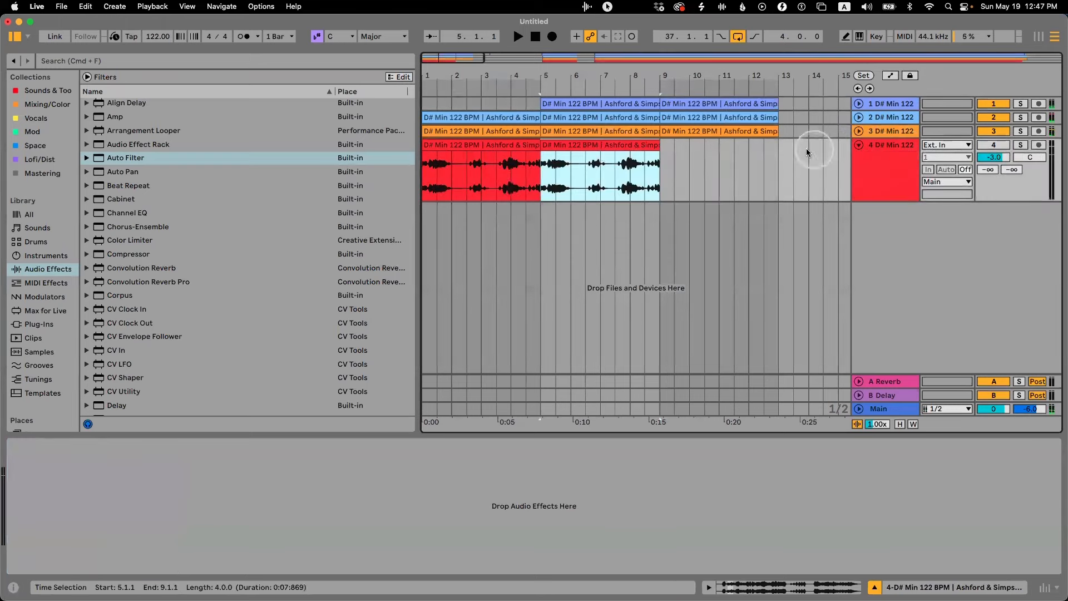
pyautogui.click(548, 144)
pyautogui.press('Left')
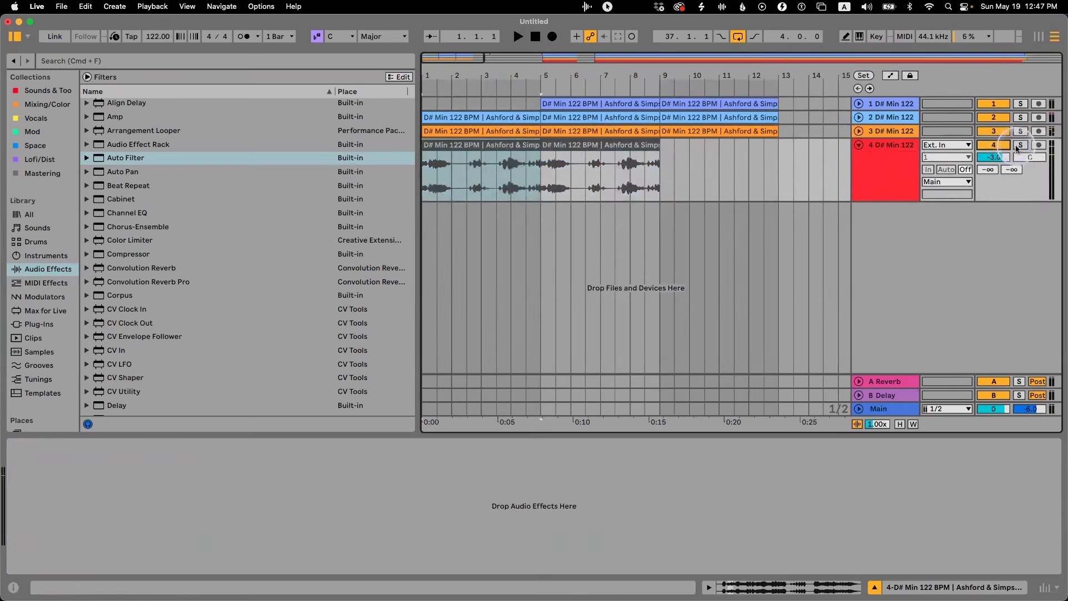
# - Reactivate only the vocals from 8.1.1 to 9.1.1 and play the arrangement from bar 8
pyautogui.moveTo(630, 184); pyautogui.dragTo(658, 165)
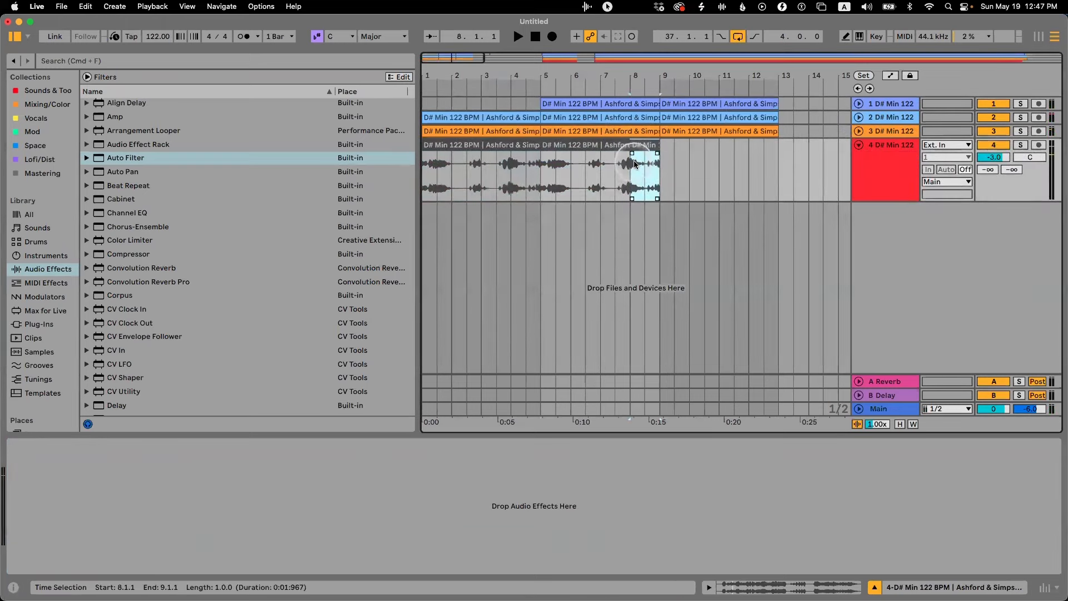
pyautogui.press('super+j')
pyautogui.press('space')
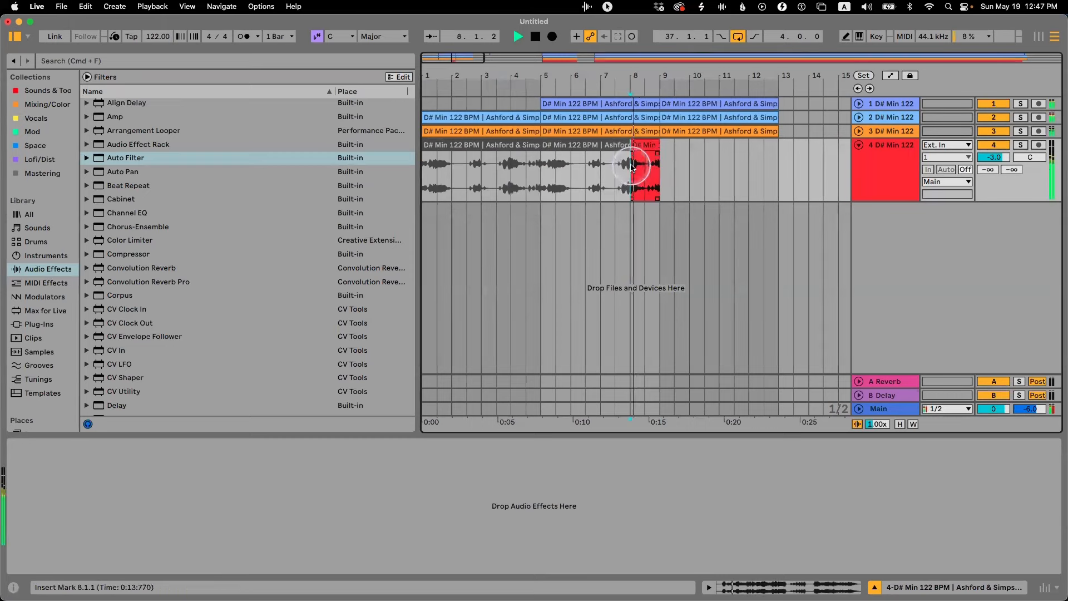
# - Trim the vocal phrase to start at 8.3.1, extend its end about one beat past bar 9, and play it back
pyautogui.moveTo(644, 154); pyautogui.dragTo(631, 154)
pyautogui.moveTo(631, 147); pyautogui.dragTo(644, 146)
pyautogui.click(628, 165)
pyautogui.press('space')
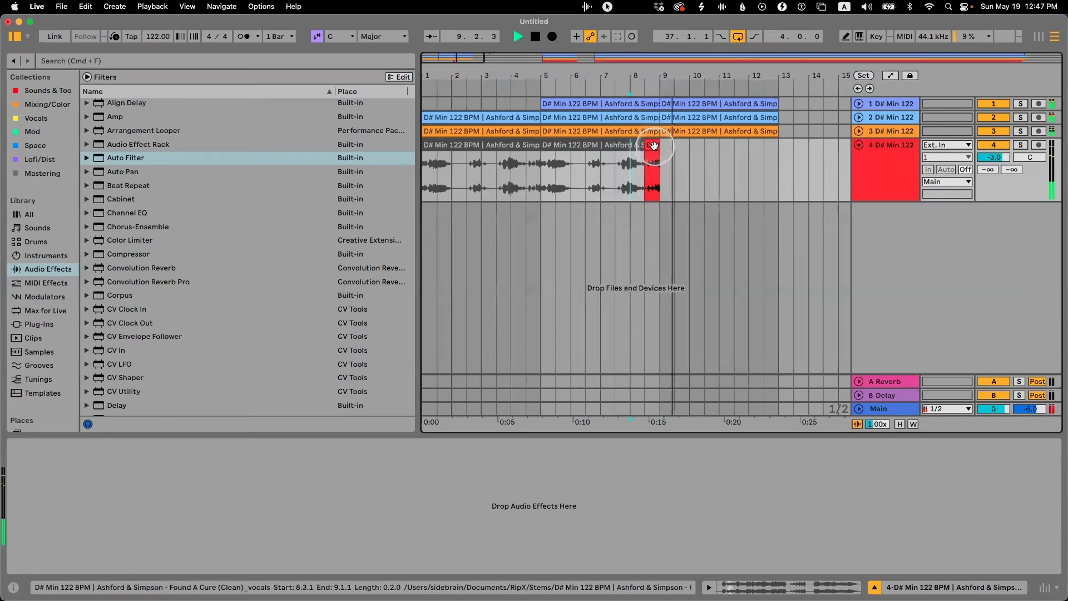
pyautogui.moveTo(660, 143); pyautogui.dragTo(666, 143)
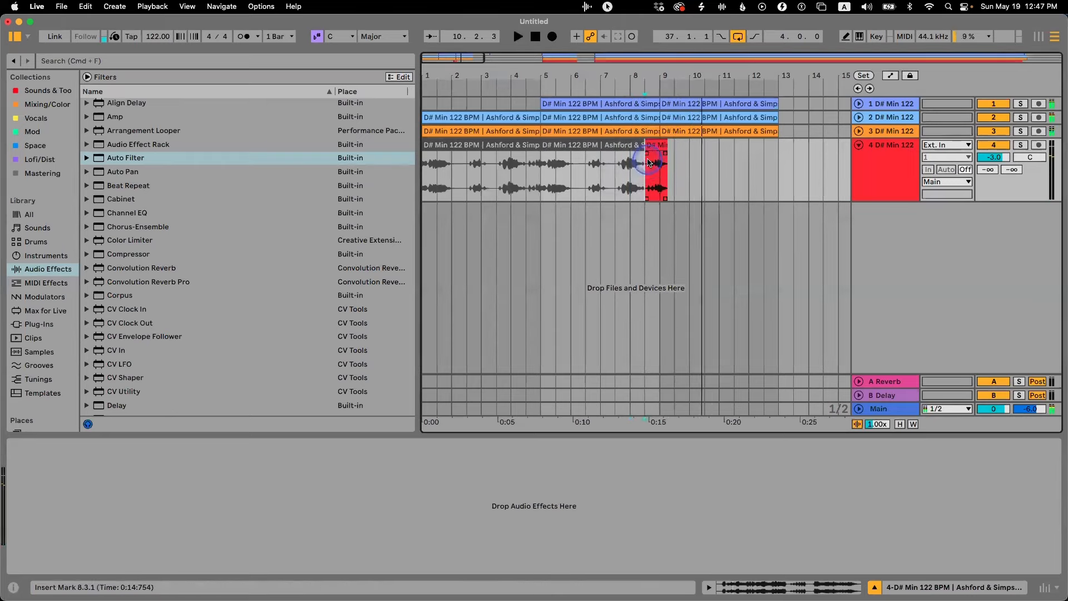
pyautogui.click(649, 162)
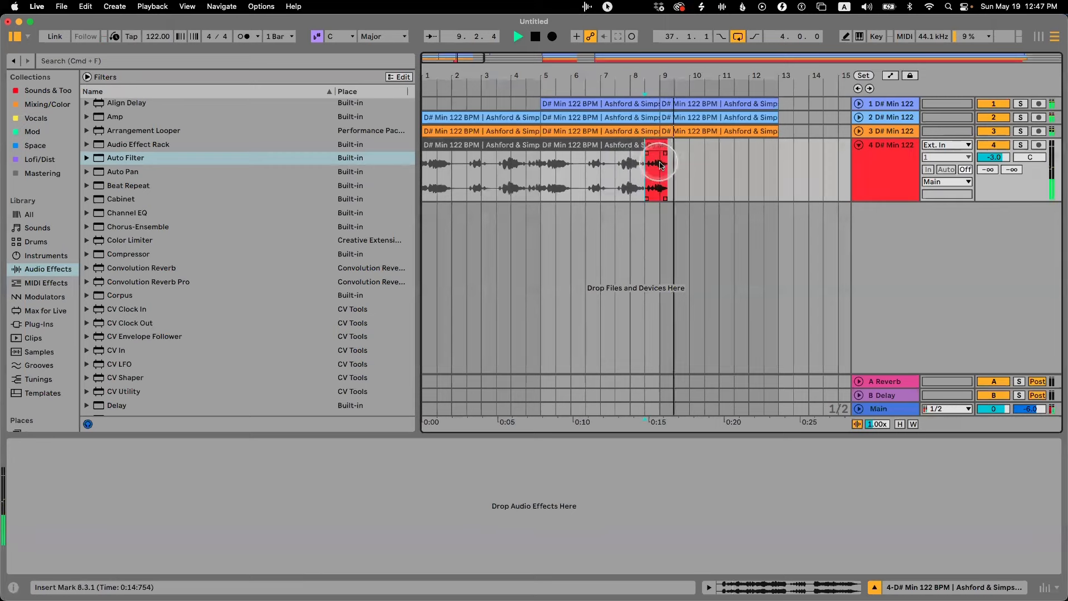
# - Copy the vocal phrase to 10.3.1 and 12.3.1, and duplicate the bass, drums and other clips of bars 9 to 13 twice, up to bar 21
pyautogui.moveTo(660, 144); pyautogui.dragTo(781, 146)
pyautogui.click(741, 103)
pyautogui.press('super+d')
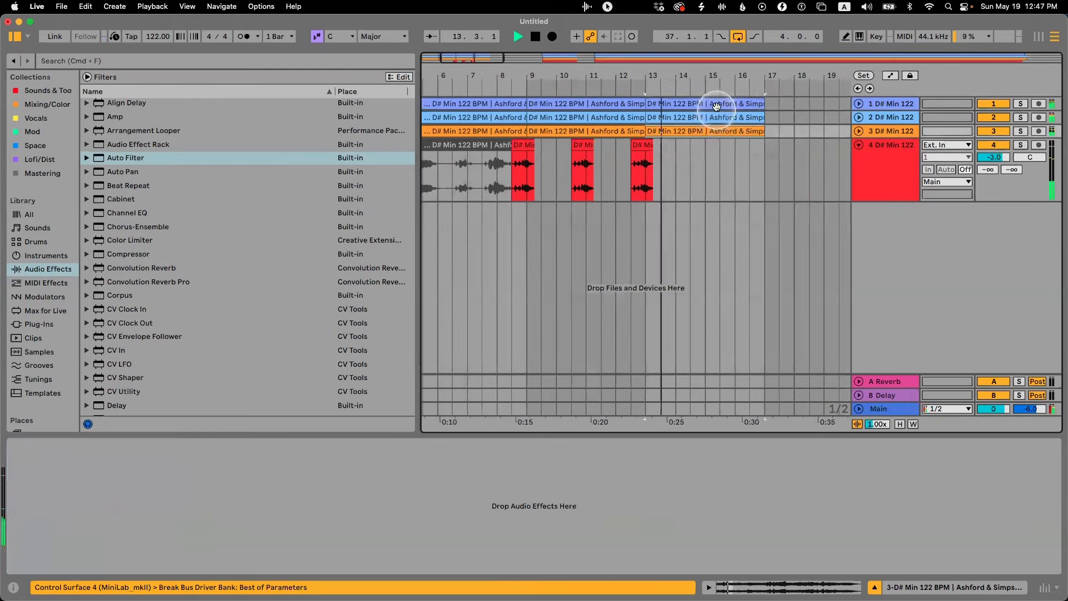
pyautogui.press('super+d')
# - Stop playback and copy the vocal phrase to 14.3.1 and 16.3.1
pyautogui.click(515, 145)
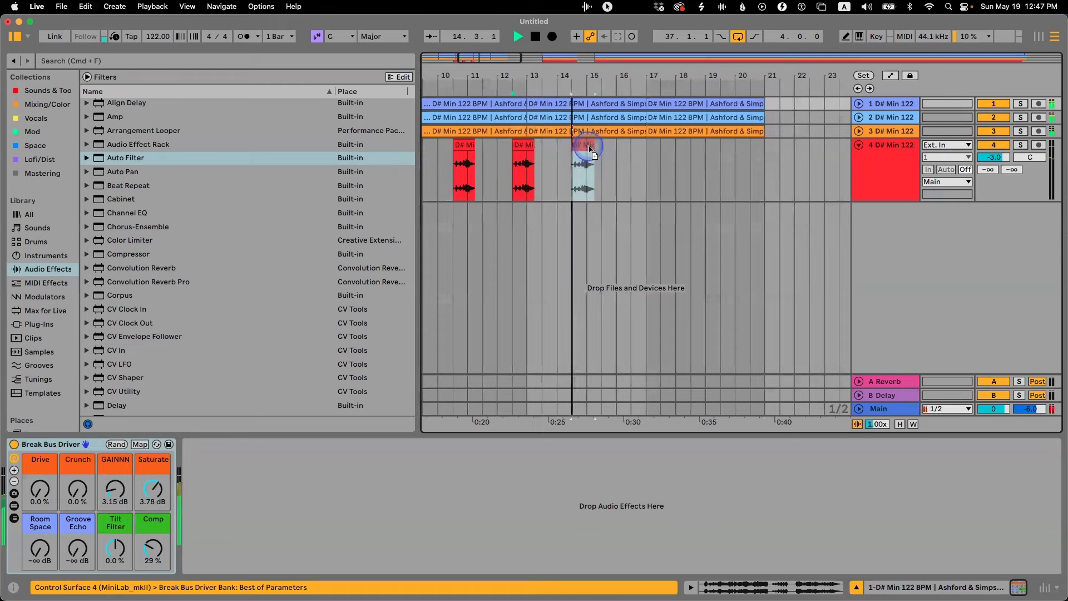
pyautogui.press('space')
pyautogui.moveTo(523, 145); pyautogui.dragTo(585, 145)
pyautogui.moveTo(583, 146); pyautogui.dragTo(642, 147)
# - Expand the bass, drums and other tracks to show their waveforms across the arrangement
pyautogui.click(662, 104)
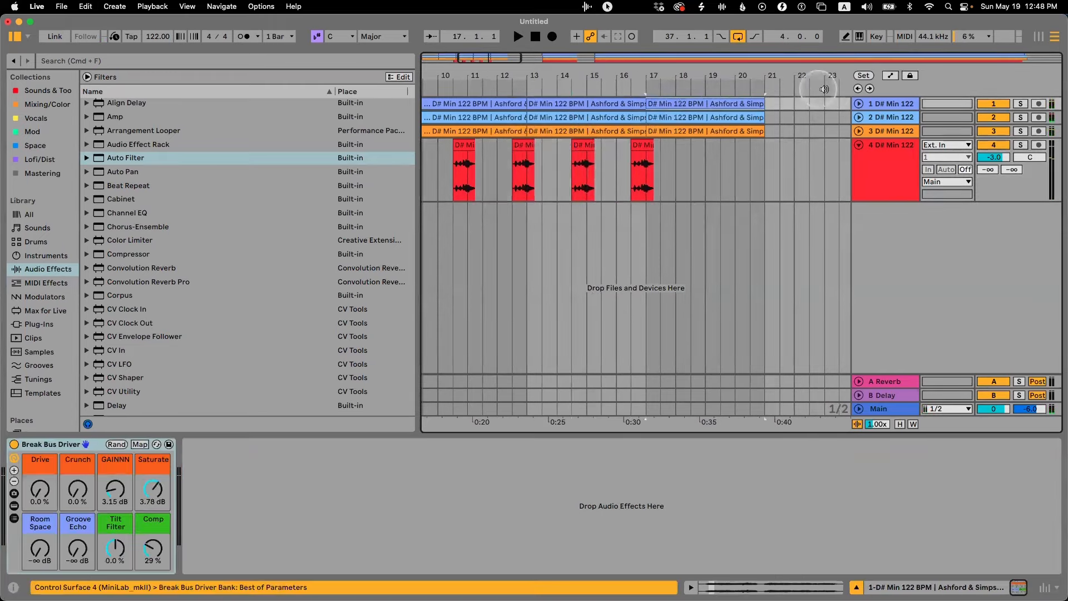
pyautogui.click(858, 104)
pyautogui.moveTo(703, 72); pyautogui.dragTo(489, 72)
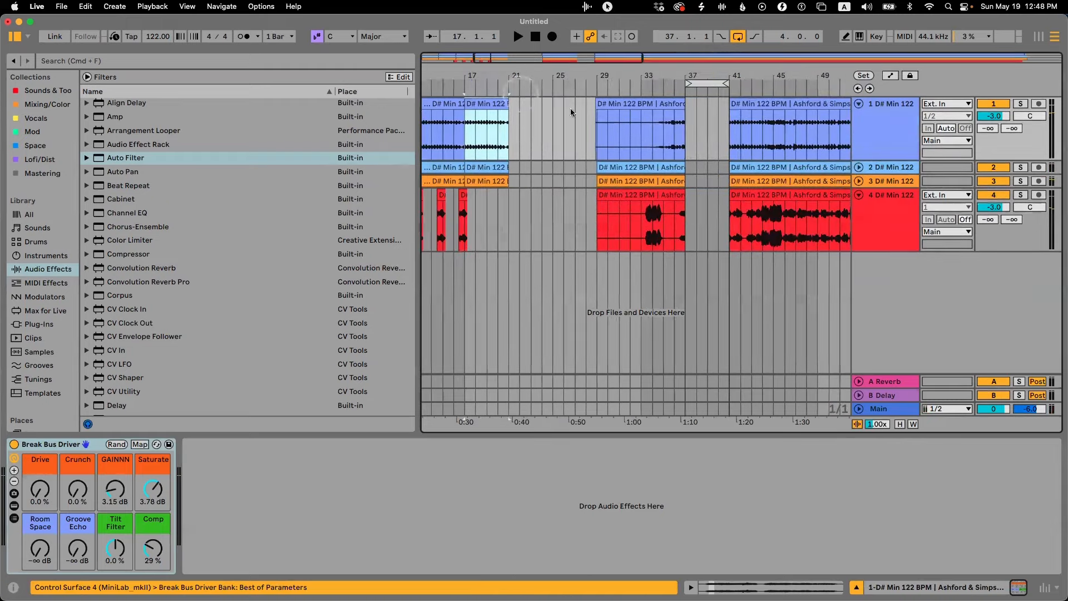
pyautogui.hscroll(-5, 608, 145)
pyautogui.click(857, 167)
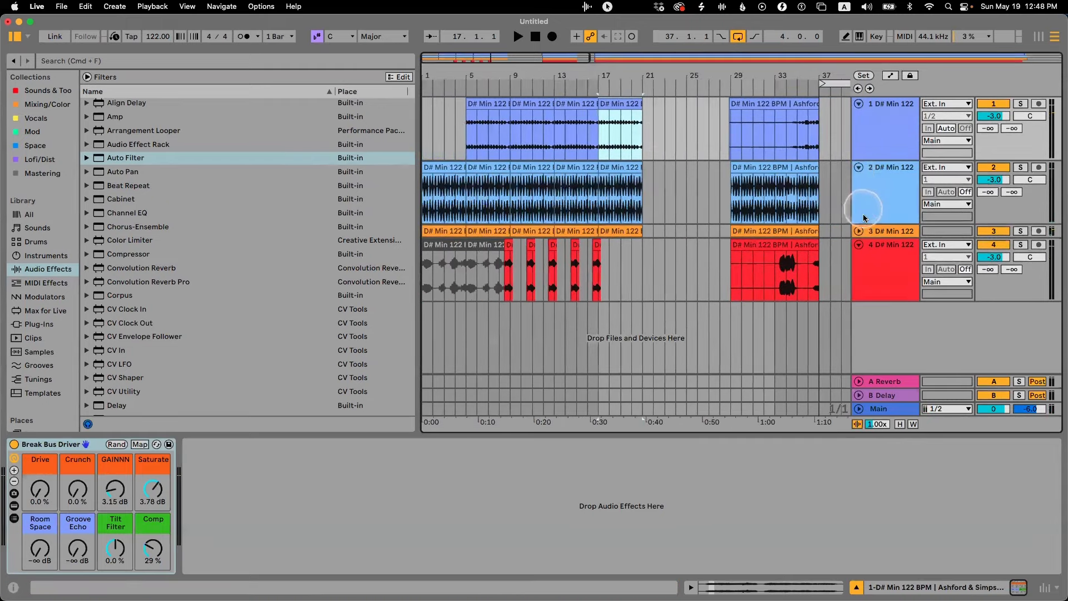
pyautogui.click(859, 230)
# - Try shifting the sample region of the drums clip at bar 17 to other song sections, such as 33.1.1, and play it
pyautogui.click(615, 169)
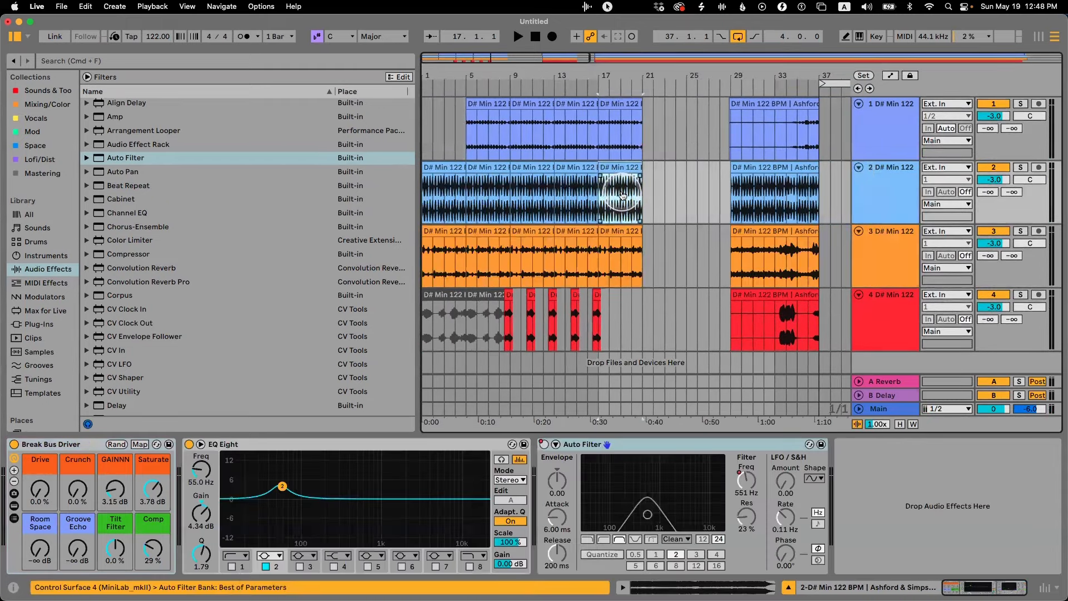
pyautogui.doubleClick(630, 167)
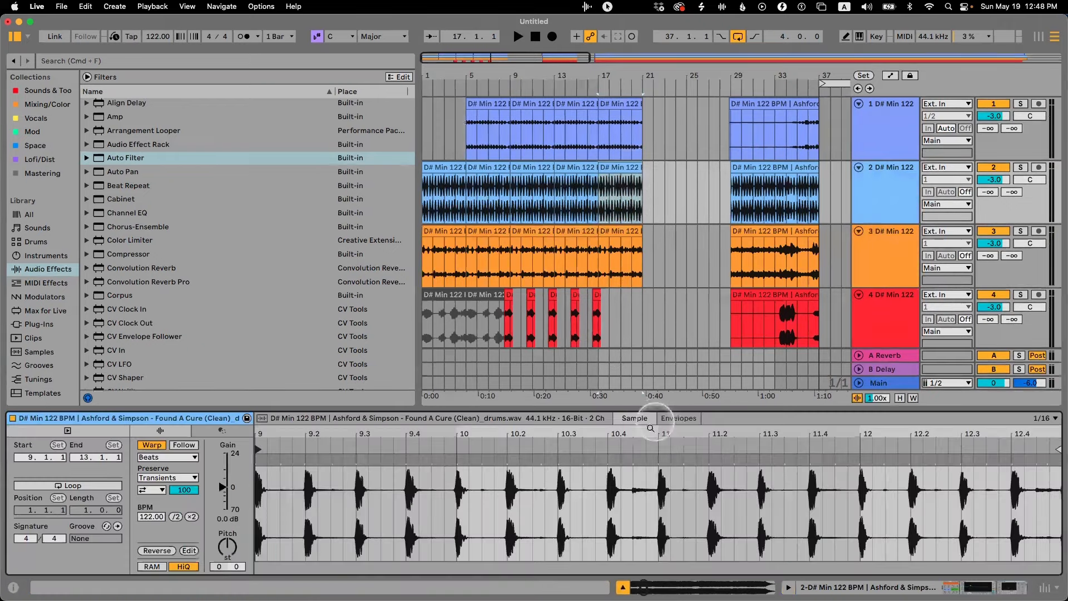
pyautogui.doubleClick(637, 435)
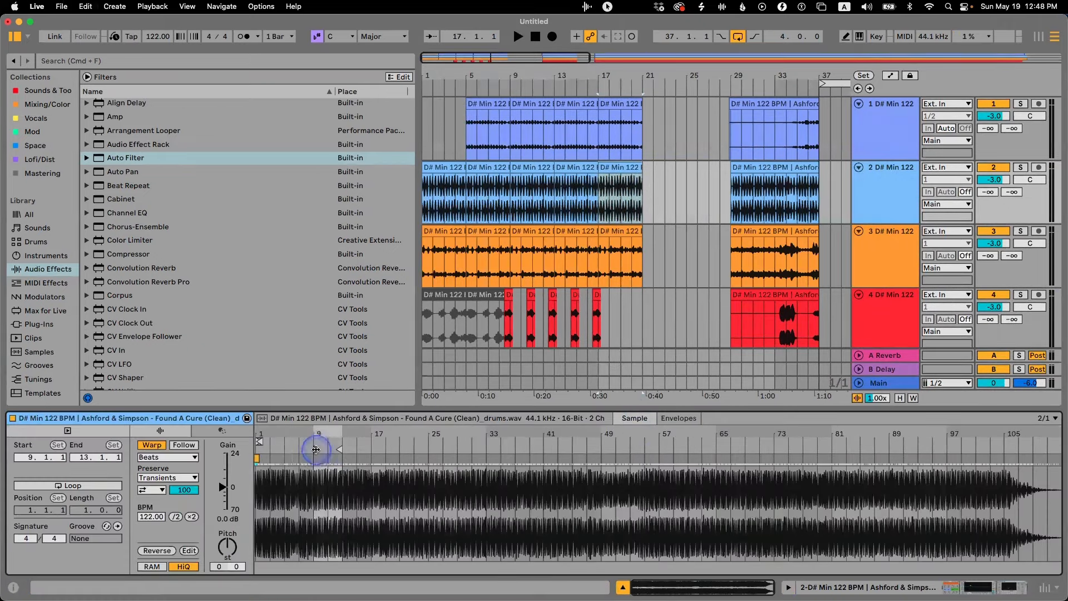
pyautogui.click(632, 204)
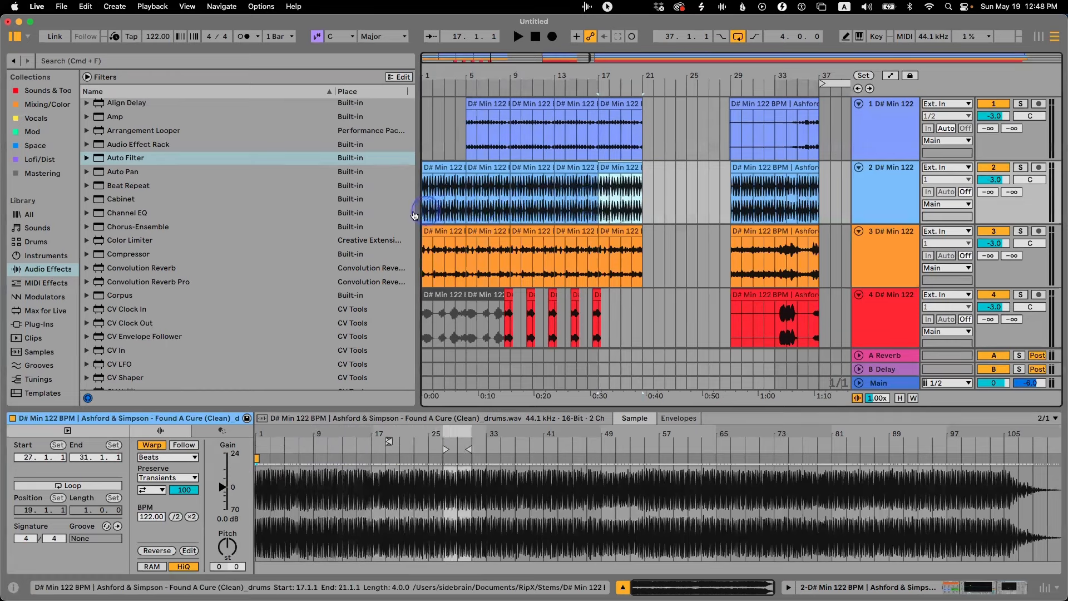
pyautogui.press('space')
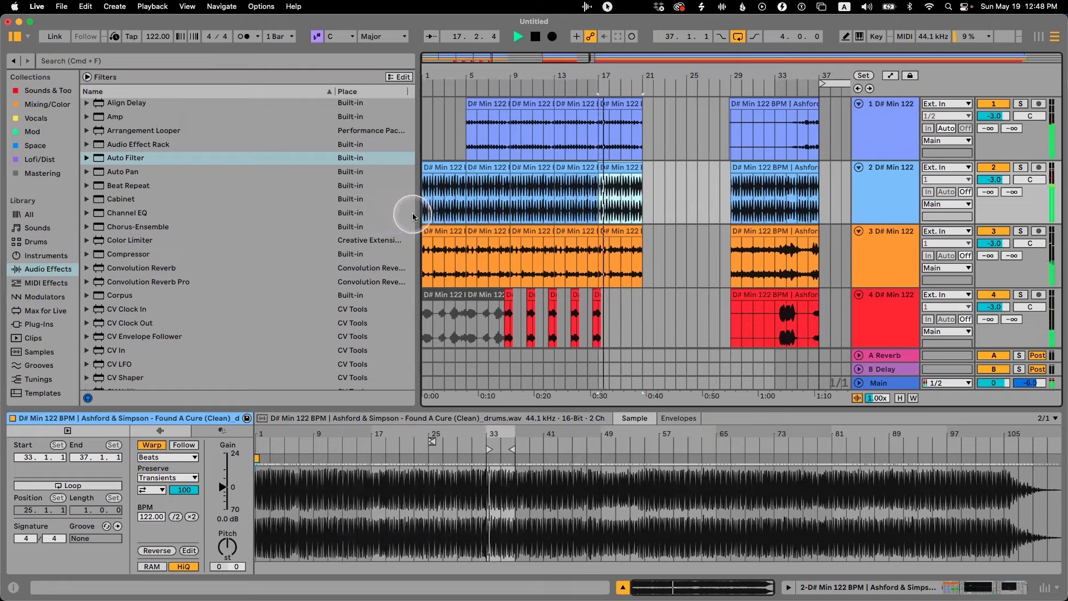
pyautogui.press('space')
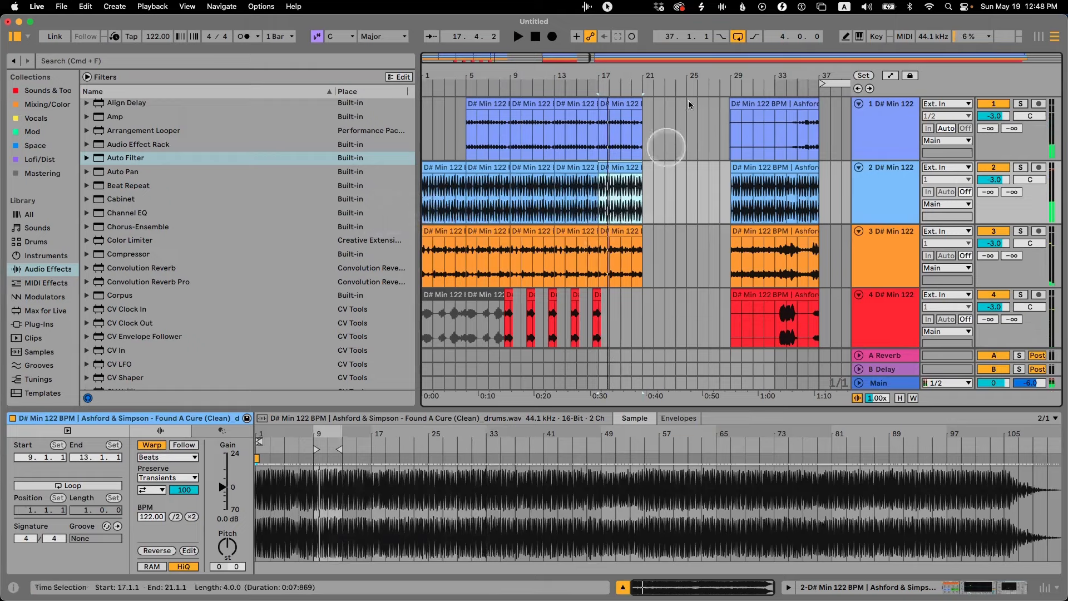
# - Delete the leftover bass, drums, other and vocals clips beyond bar 21
pyautogui.click(691, 73)
pyautogui.moveTo(692, 73); pyautogui.dragTo(530, 147)
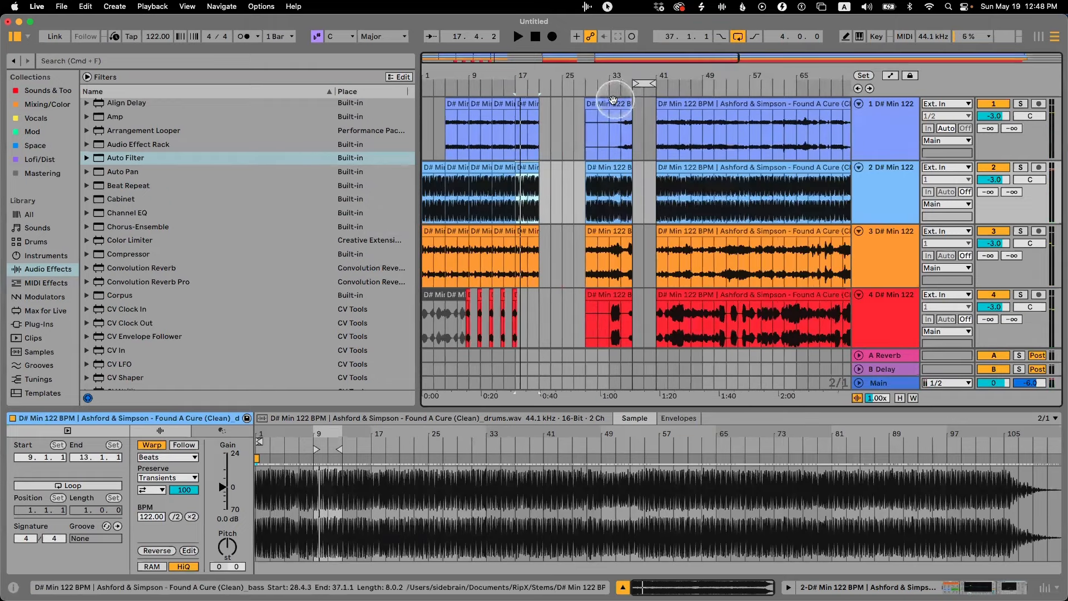
pyautogui.click(611, 104)
pyautogui.keyDown('shift'); pyautogui.click(798, 294); pyautogui.keyUp('shift')
pyautogui.press('Delete')
# - Extend the drums and bass clips that start at bar 17 out to bar 69
pyautogui.moveTo(537, 169); pyautogui.dragTo(820, 169)
pyautogui.click(538, 200)
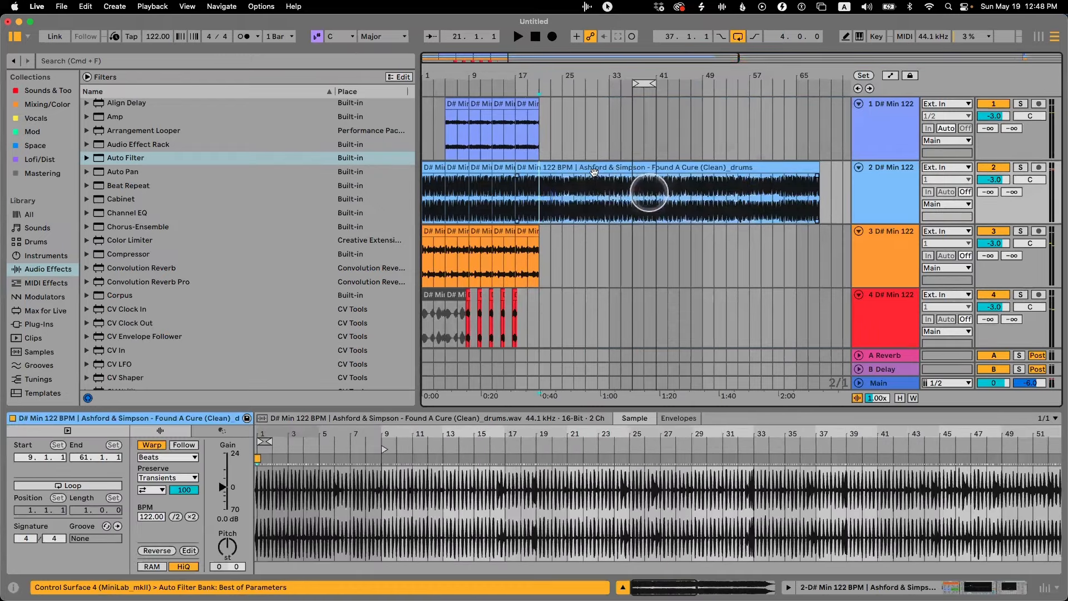
pyautogui.moveTo(535, 102); pyautogui.dragTo(812, 135)
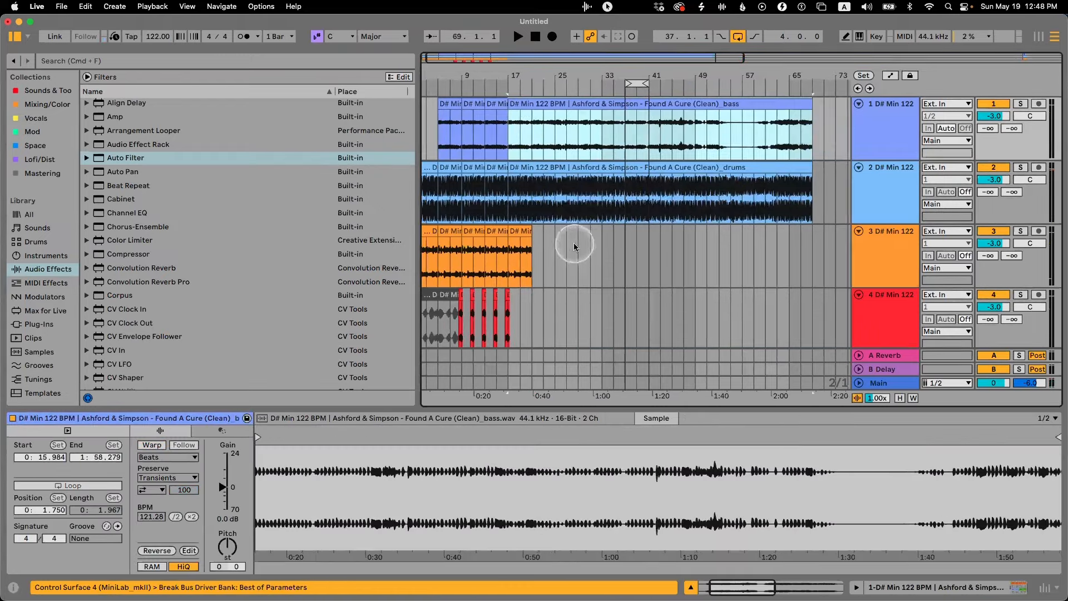
# - Play the extended bass and drums from bars 33, 37, 47 and 53 to look for a variation
pyautogui.click(602, 194)
pyautogui.press('space')
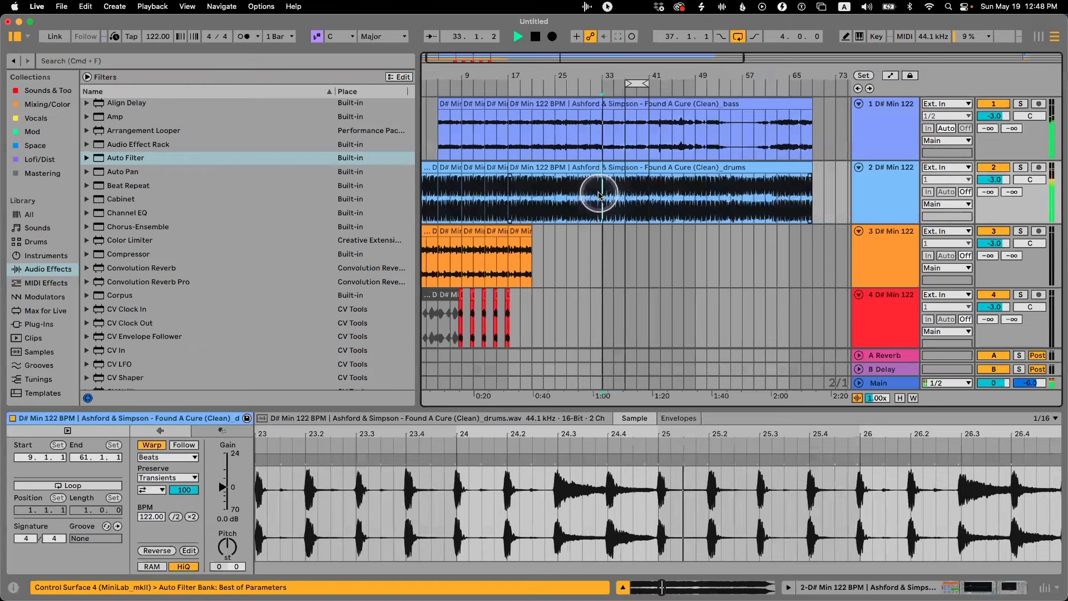
pyautogui.click(626, 193)
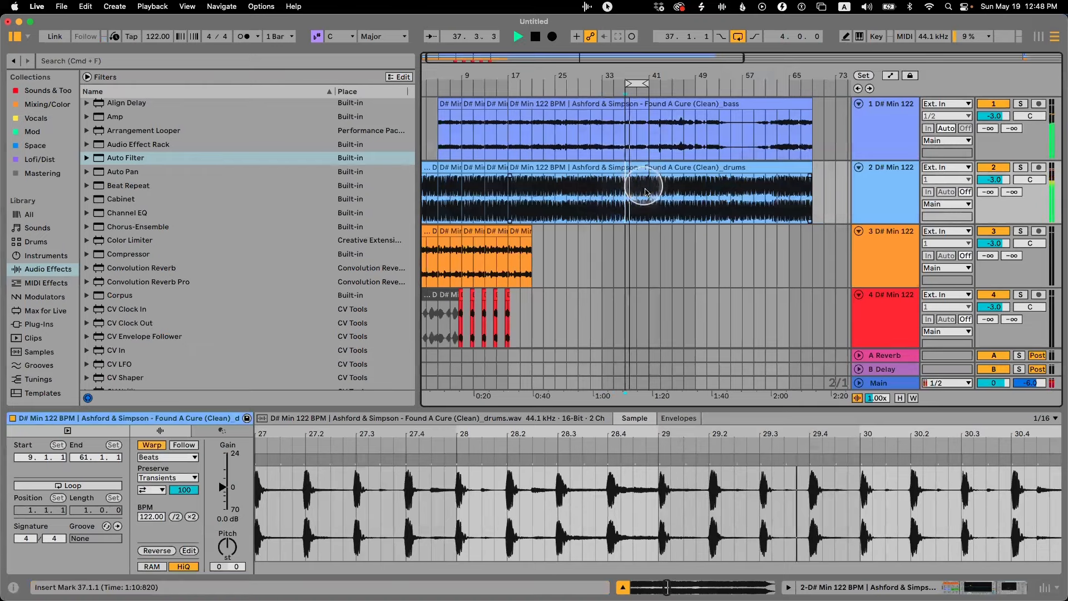
pyautogui.click(691, 192)
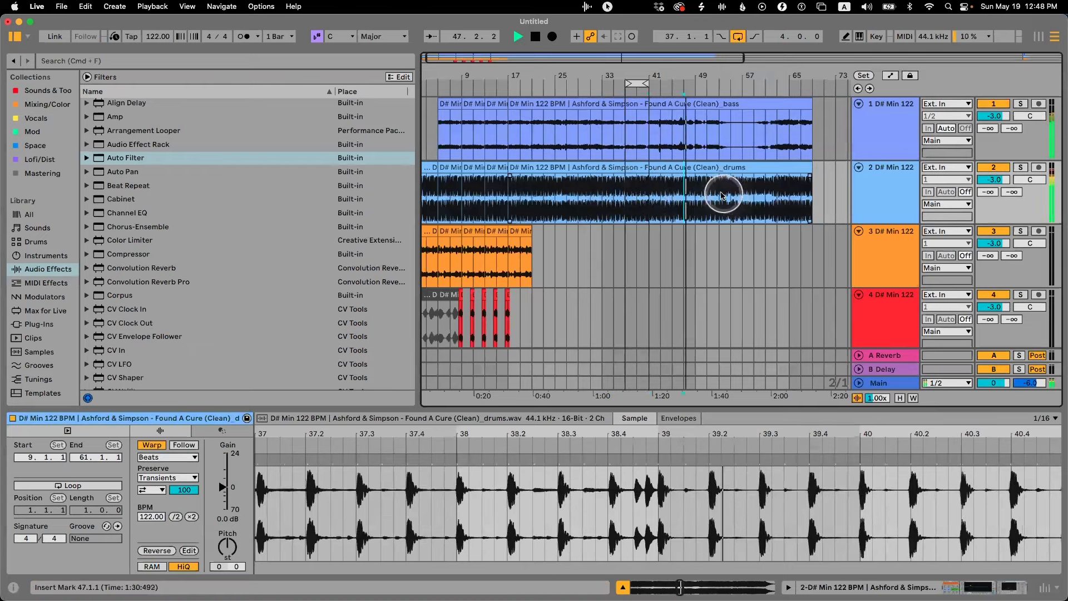
pyautogui.click(721, 195)
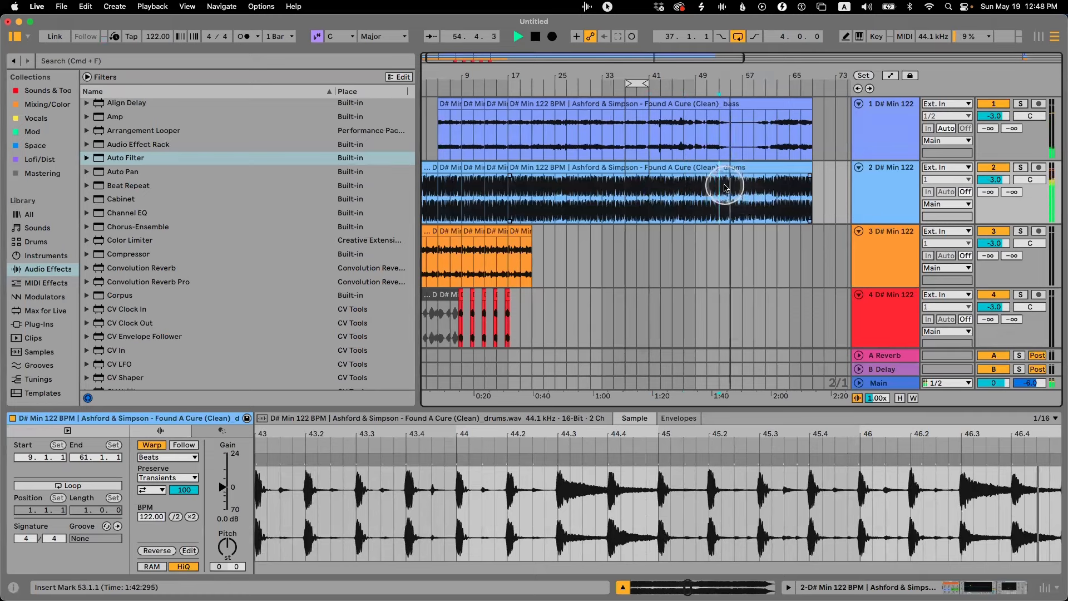
pyautogui.press('space')
# - Copy bars 53 to 55 of the bass and drums onto bar 17 and play the transition from bar 15
pyautogui.moveTo(720, 188); pyautogui.dragTo(516, 179)
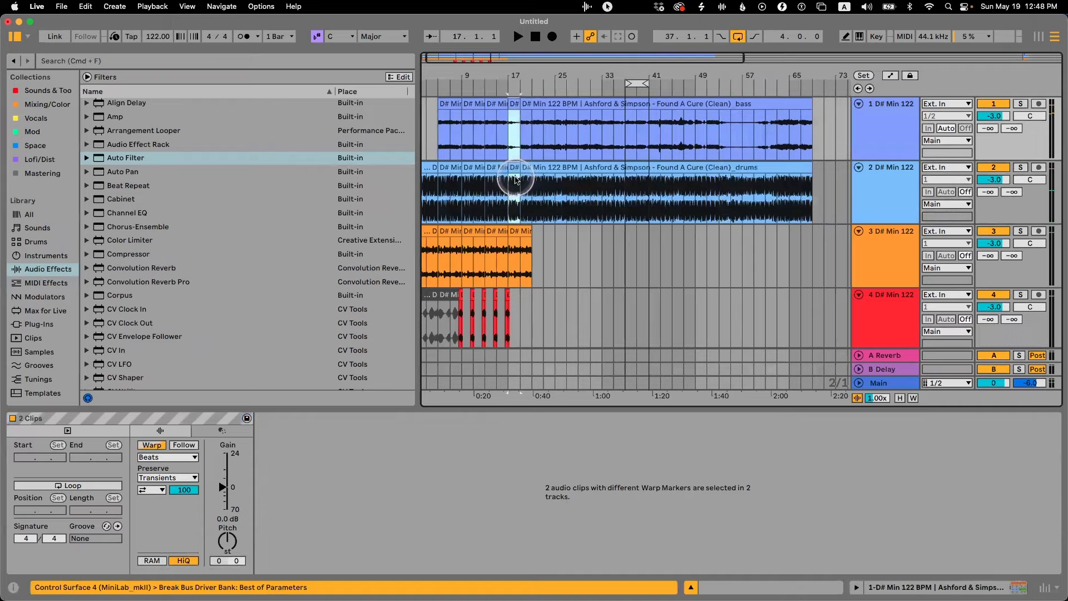
pyautogui.click(503, 179)
pyautogui.click(502, 70)
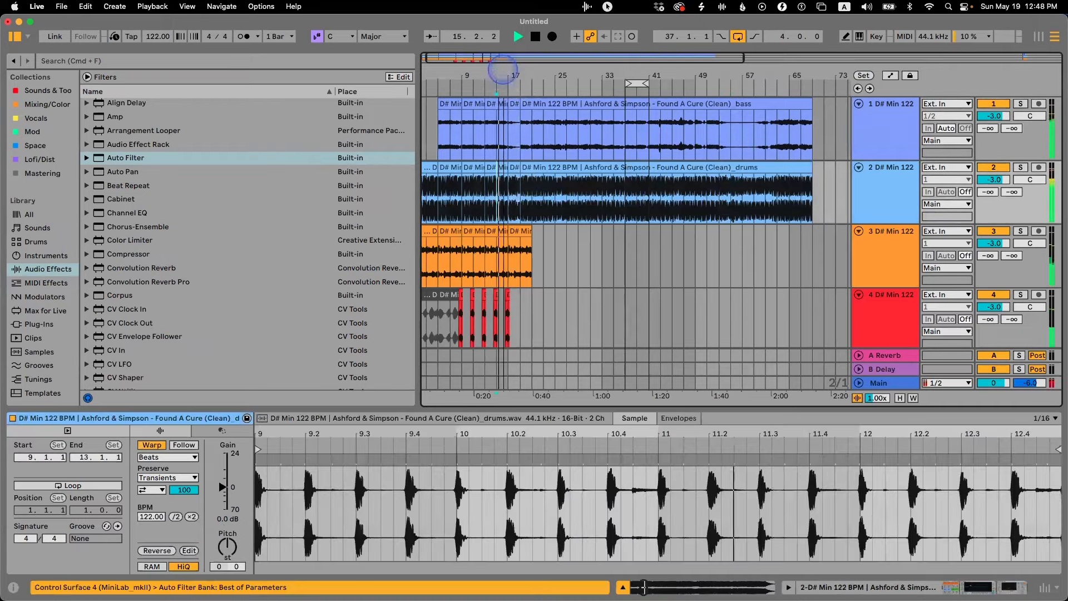
pyautogui.moveTo(502, 70); pyautogui.dragTo(505, 99)
pyautogui.moveTo(544, 70); pyautogui.dragTo(511, 79)
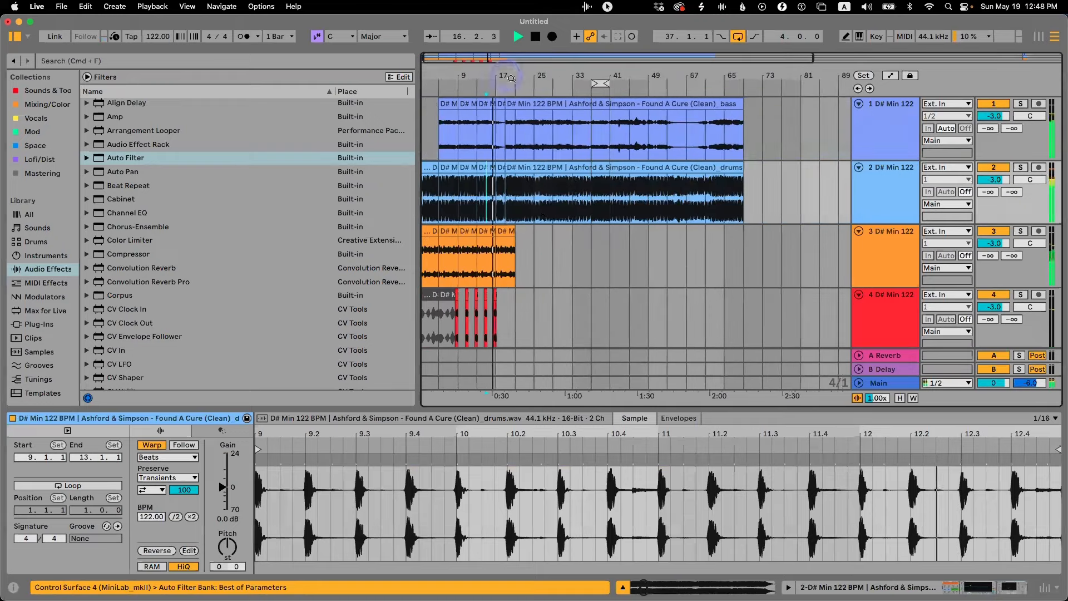
pyautogui.press('space')
# - Extend the other stem's clip to bar 65, copy its bars 53 to 55 onto bar 17, and play from there
pyautogui.moveTo(513, 230); pyautogui.dragTo(724, 230)
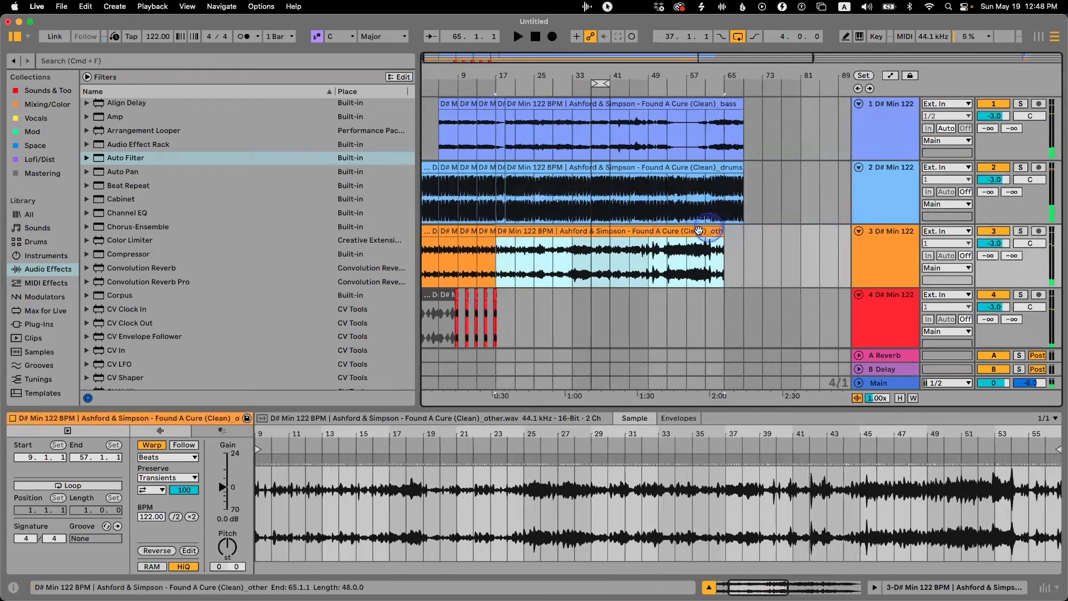
pyautogui.moveTo(672, 251); pyautogui.dragTo(684, 248)
pyautogui.moveTo(500, 239); pyautogui.dragTo(492, 240)
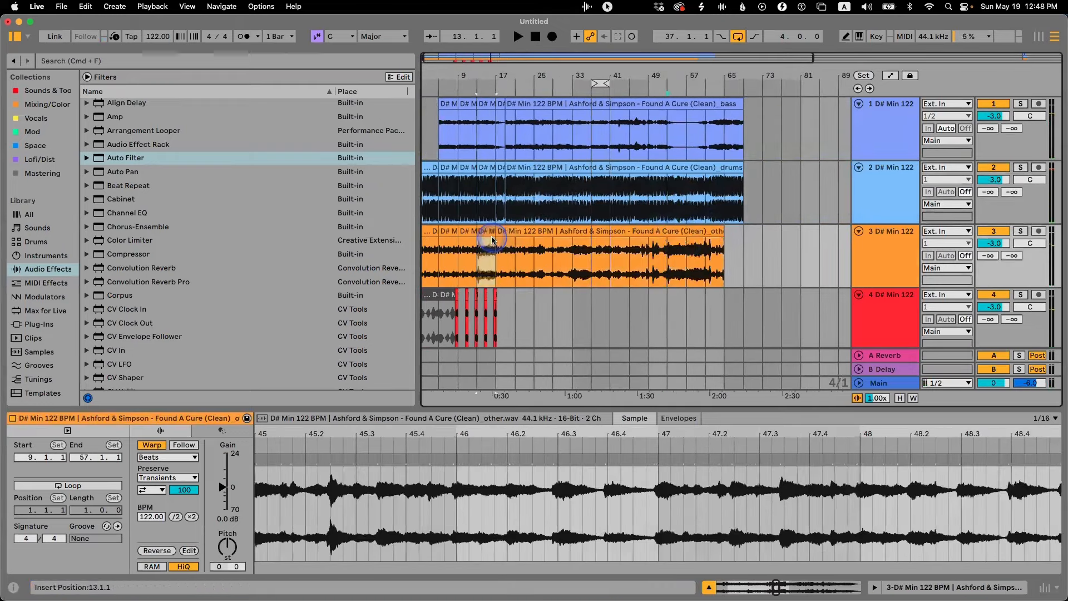
pyautogui.click(667, 229)
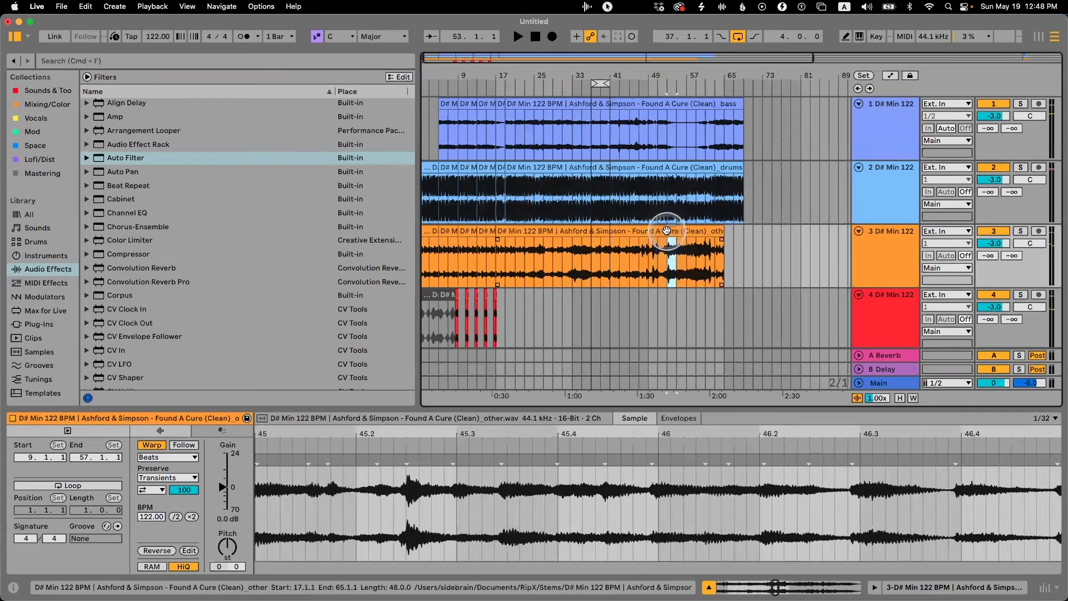
pyautogui.moveTo(667, 230); pyautogui.dragTo(501, 235)
pyautogui.press('space')
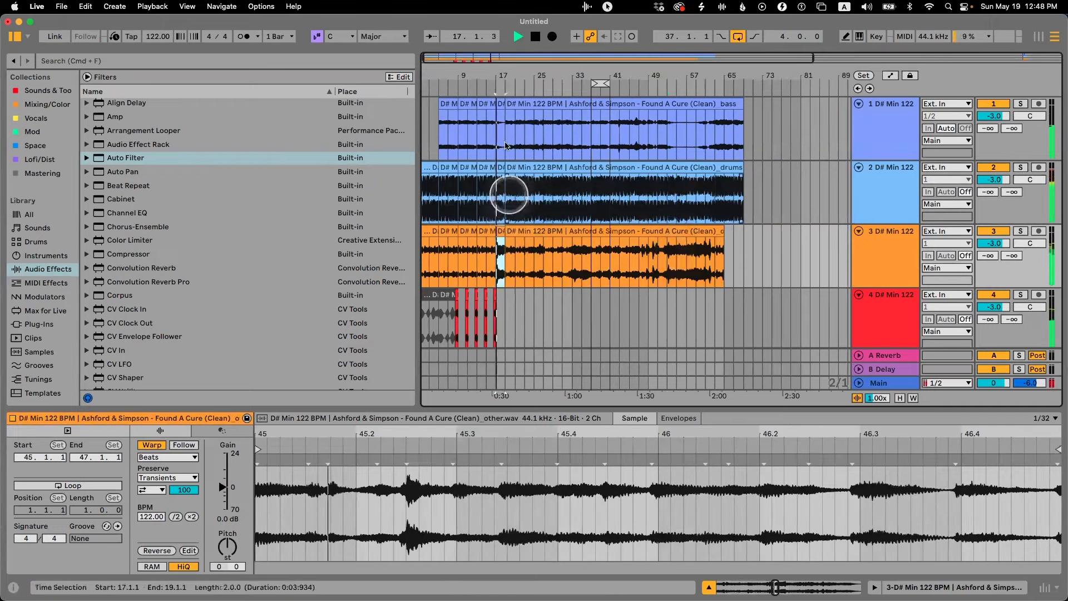
pyautogui.moveTo(492, 74); pyautogui.dragTo(517, 112)
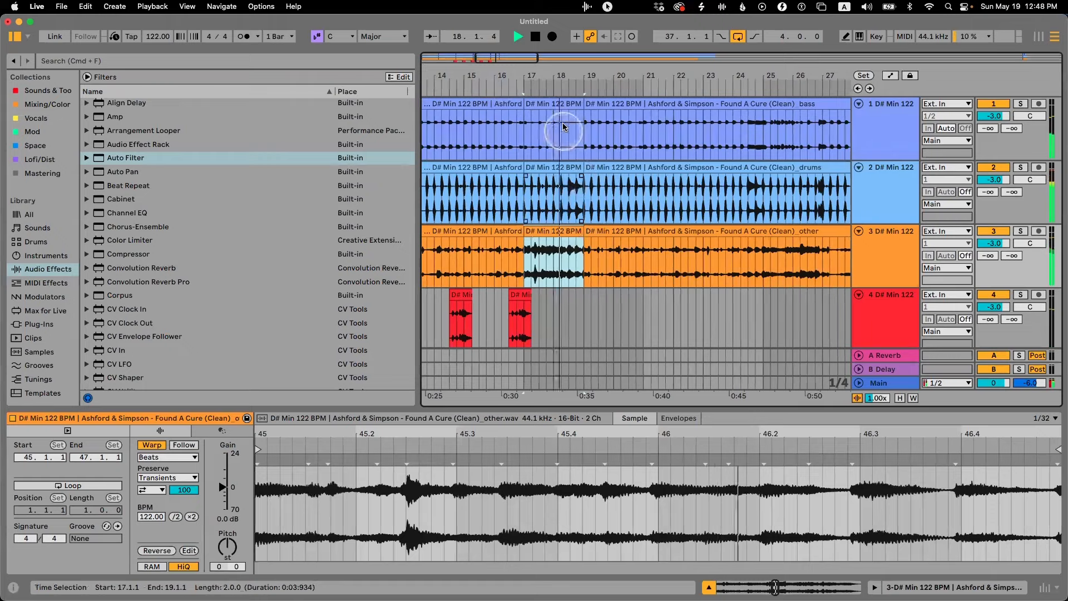
# - Stop playback and delete the bass, drums and other clips that follow the two-bar break from bar 19
pyautogui.keyDown('shift'); pyautogui.click(568, 106); pyautogui.keyUp('shift')
pyautogui.press('space')
pyautogui.click(618, 105)
pyautogui.press('Delete')
pyautogui.click(639, 167)
pyautogui.press('Delete')
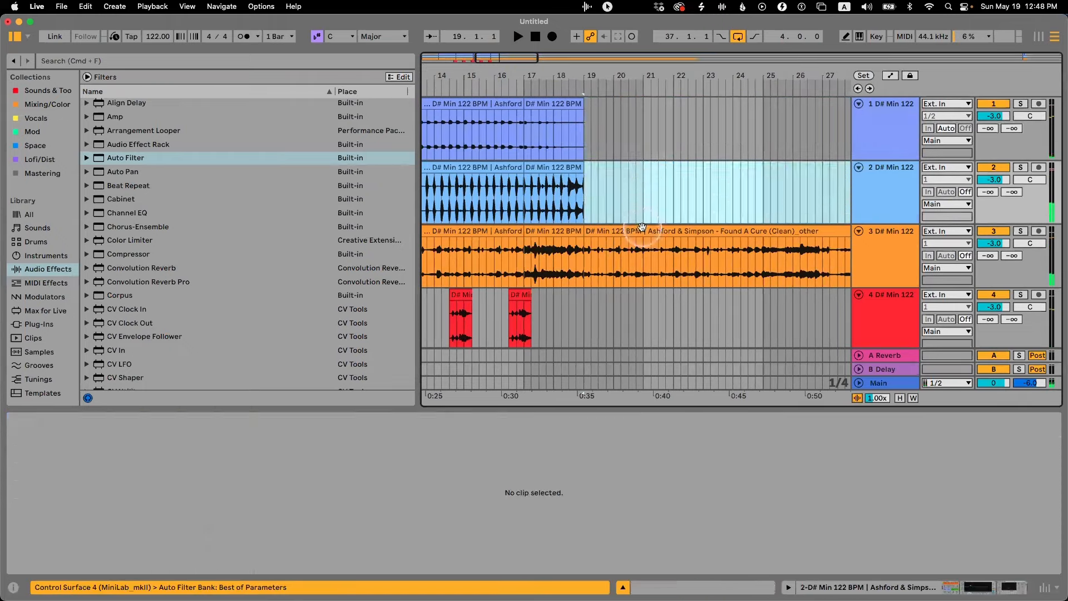
pyautogui.click(642, 226)
pyautogui.press('Delete')
# - Copy the four-bar bass, drums and other loop clips to bars 19 to 23
pyautogui.moveTo(585, 85); pyautogui.dragTo(689, 110)
pyautogui.click(493, 103)
pyautogui.click(613, 230)
pyautogui.keyDown('shift'); pyautogui.click(612, 104); pyautogui.keyUp('shift')
# - Copy the vocal phrase to 18.3.1 and play the break from 16.3.1
pyautogui.click(635, 298)
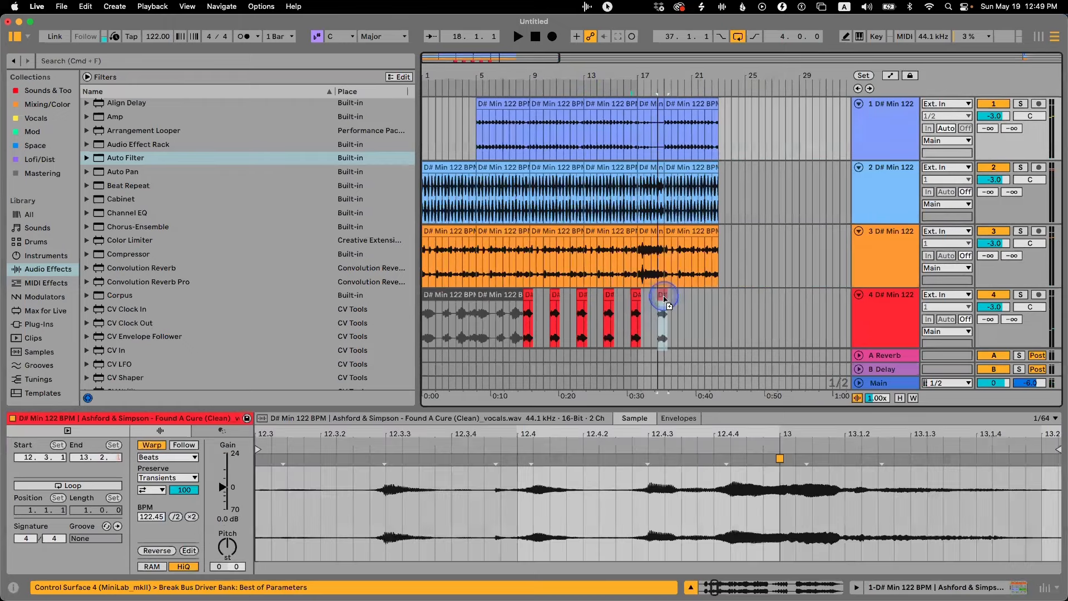
pyautogui.press('super+d')
pyautogui.press('space')
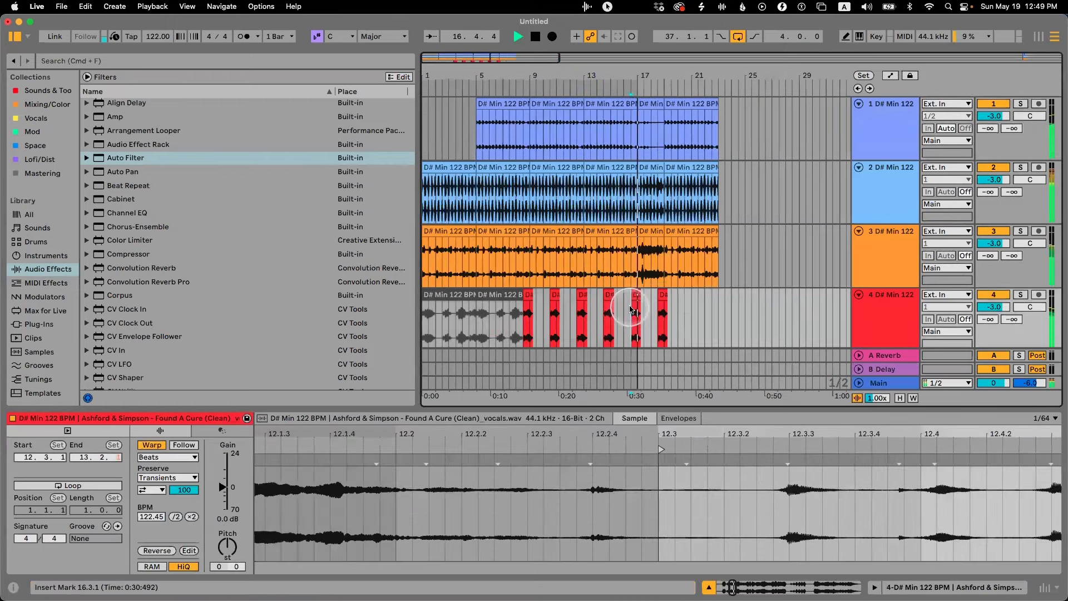
# - Return to the start of the arrangement, play it from bar 1, and select the first drums clip
pyautogui.doubleClick(536, 36)
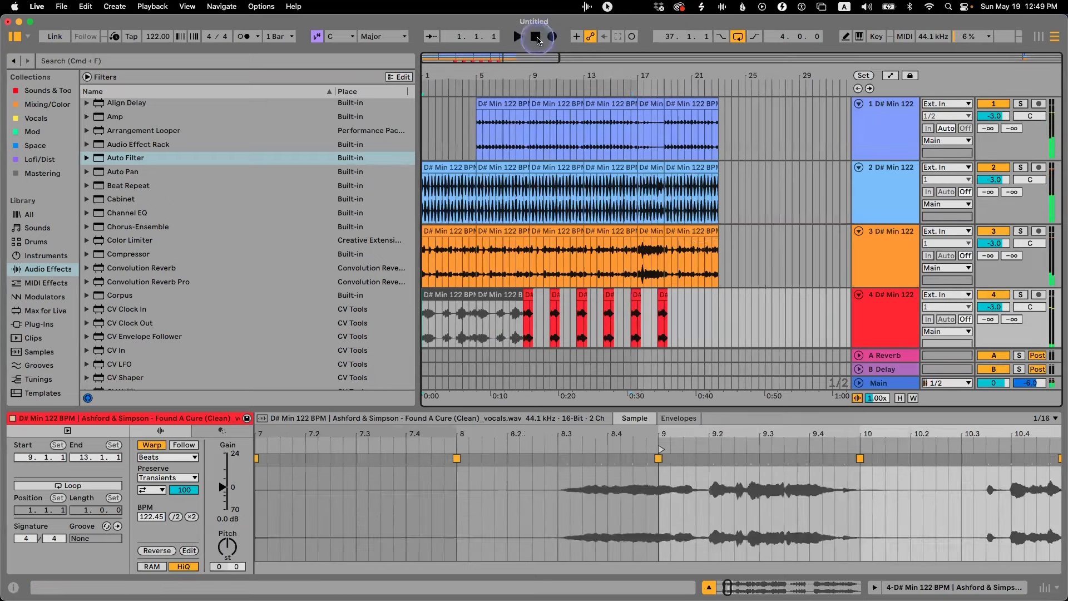
pyautogui.moveTo(446, 71); pyautogui.dragTo(482, 128)
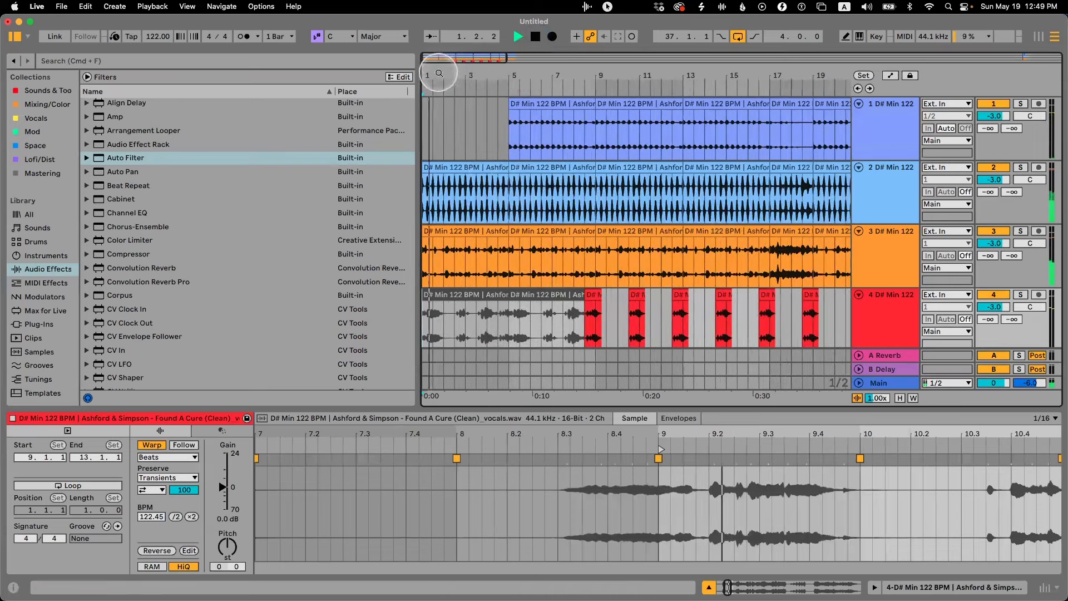
pyautogui.click(471, 169)
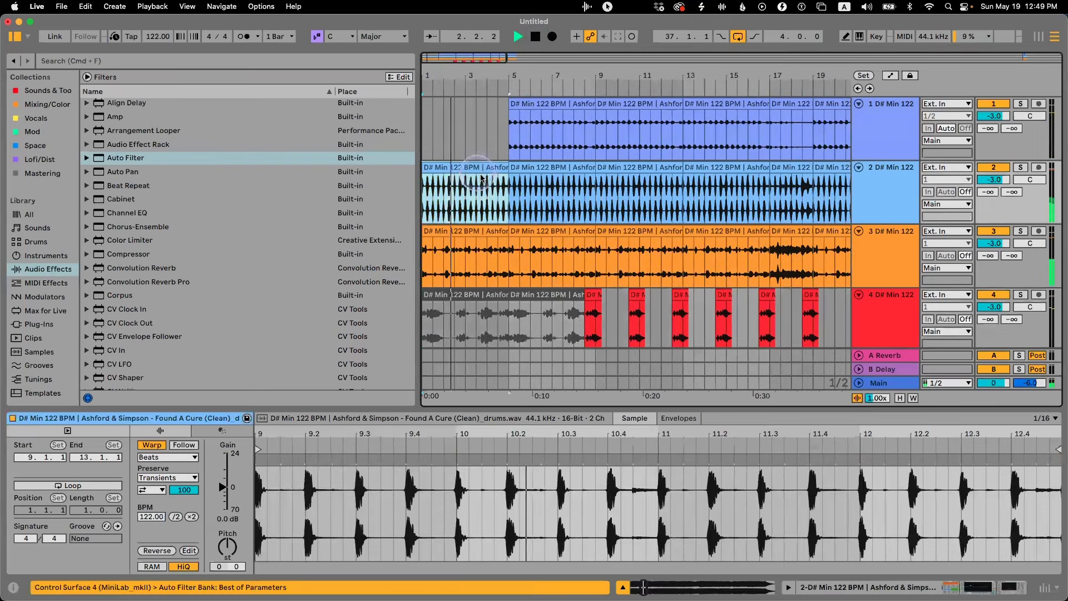
# - Open the drums track's devices and set its Auto Filter slope to 12 dB
pyautogui.hotkey('shift', 'Tab')
pyautogui.rightClick(745, 483)
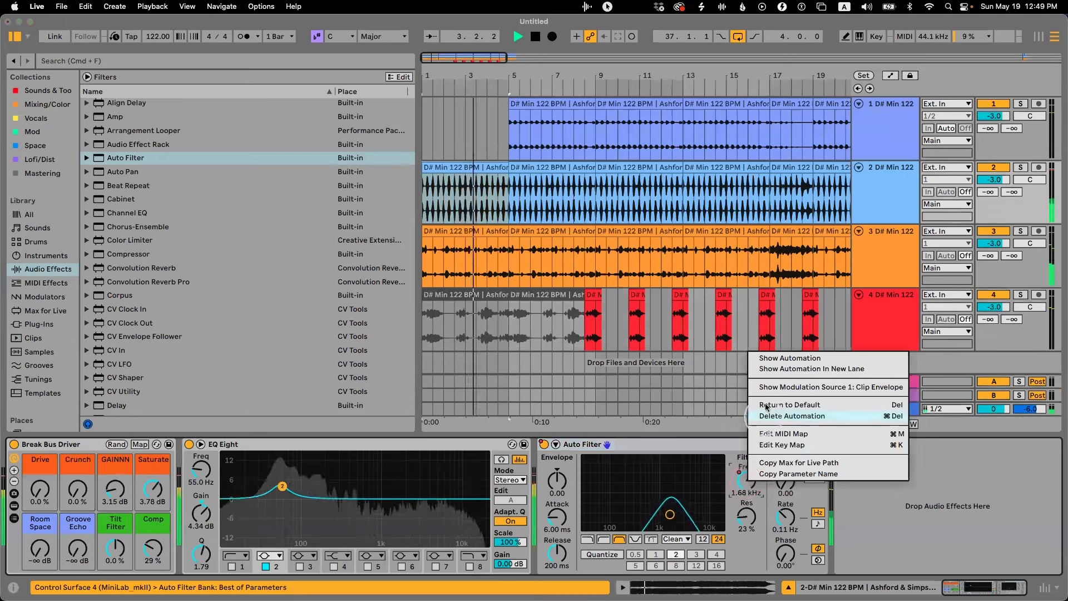
pyautogui.click(750, 535)
pyautogui.click(702, 539)
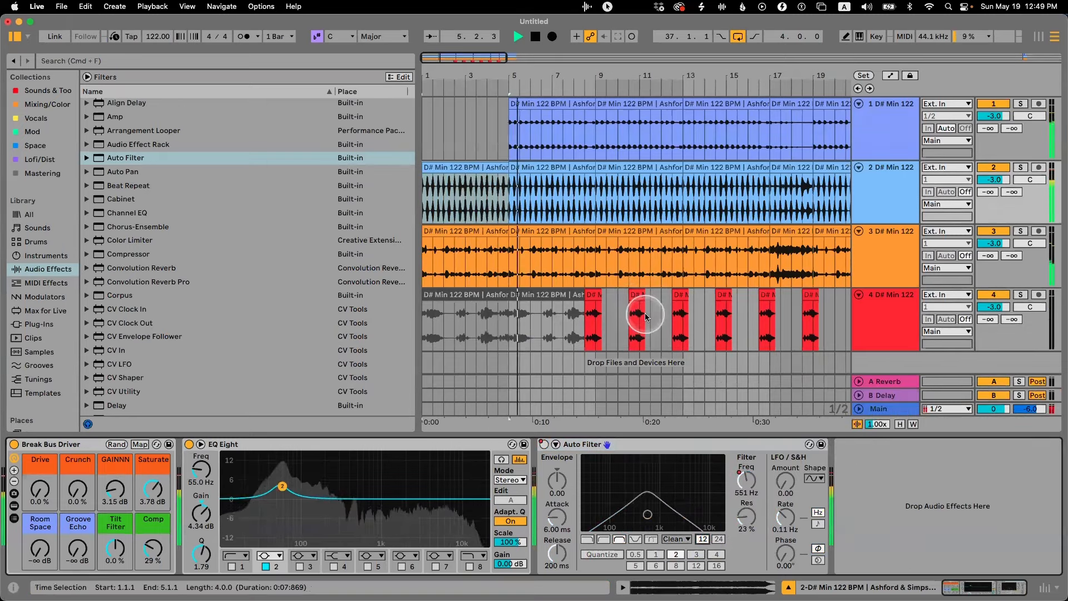
# - Reactivate the opening vocals clip at bars 1 to 5 and copy the drums track's Auto Filter onto the vocals track
pyautogui.click(467, 297)
pyautogui.click(467, 298)
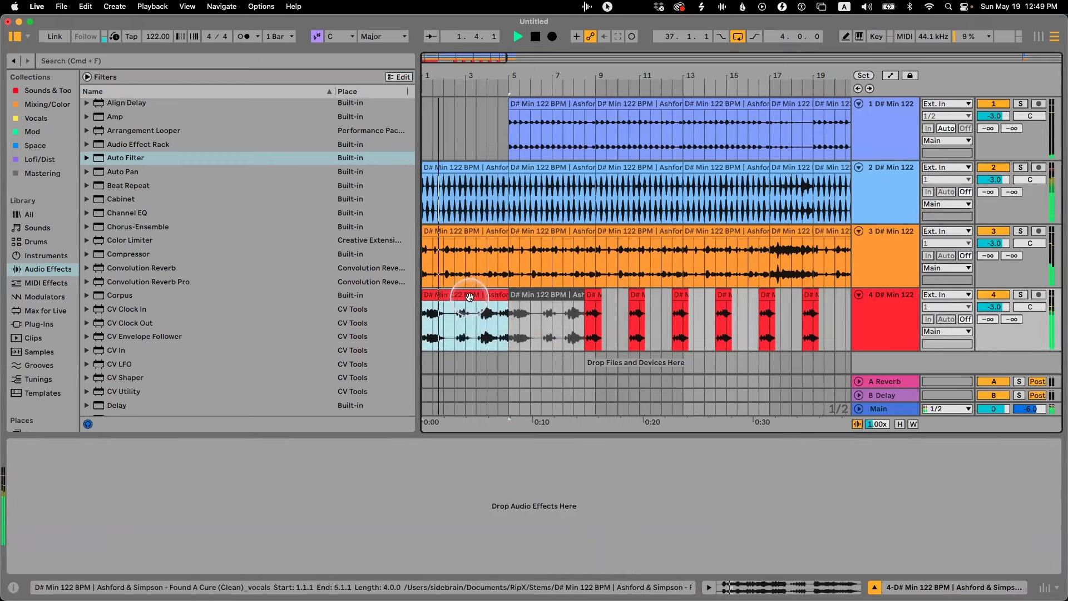
pyautogui.press('space')
pyautogui.click(922, 181)
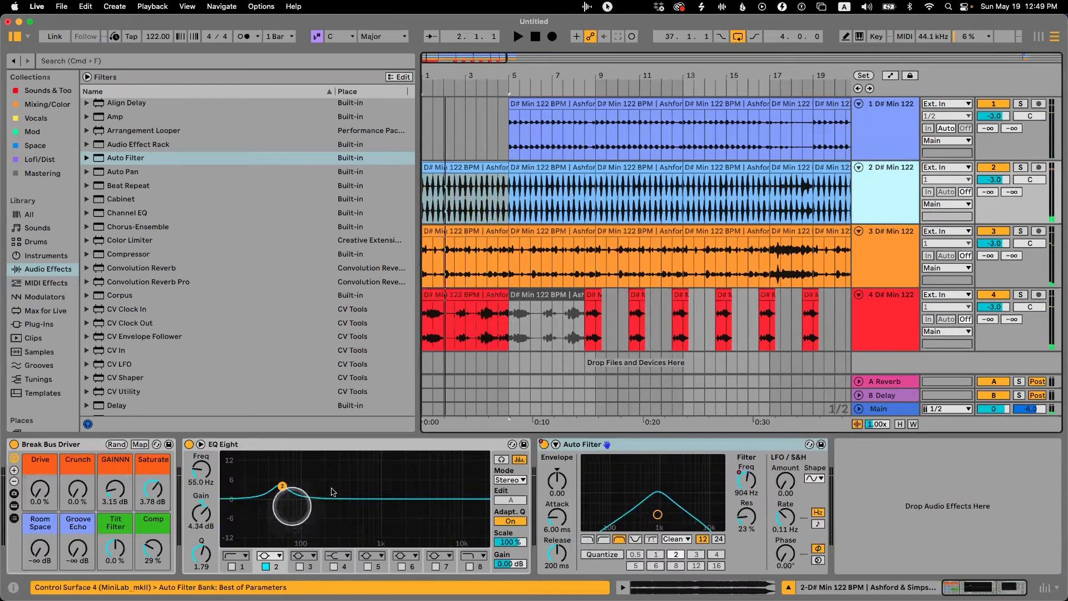
pyautogui.moveTo(612, 443); pyautogui.dragTo(487, 310)
pyautogui.press('space')
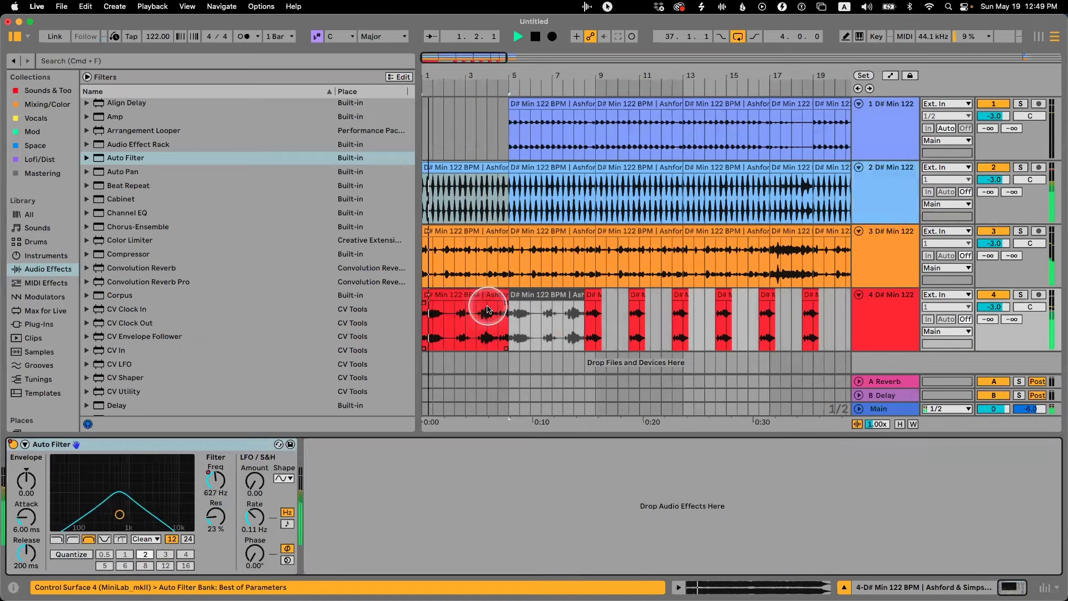
# - Cut the opening vocals into two phrases, from 1.1.1 to 2.3.1 and from 3.1.1 to 4.3.1, and play the intro
pyautogui.click(452, 323)
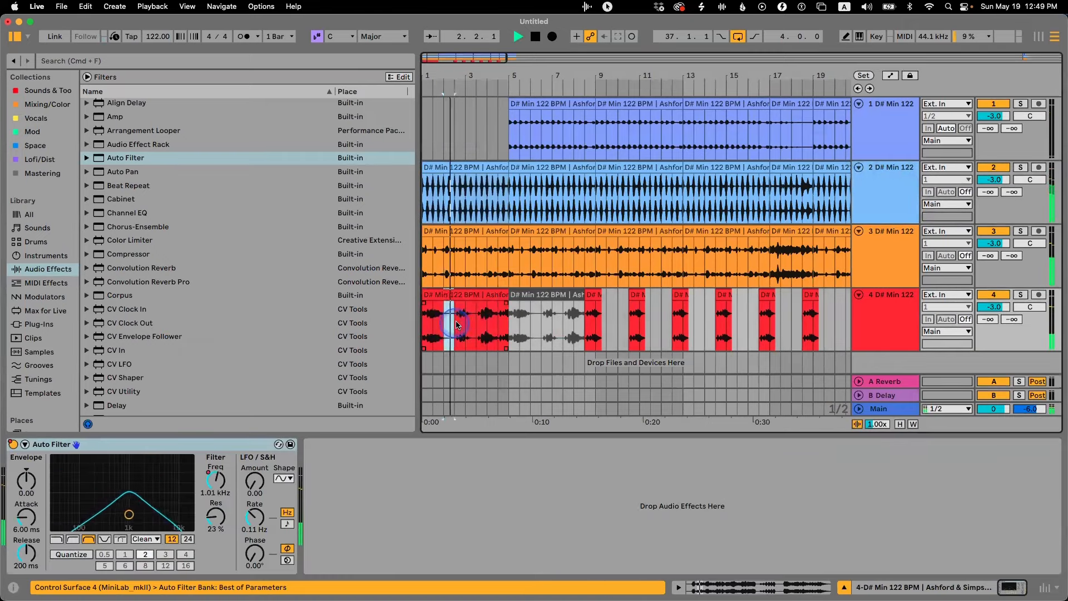
pyautogui.press('space')
pyautogui.moveTo(467, 322); pyautogui.dragTo(473, 294)
pyautogui.press('super+d')
pyautogui.click(432, 295)
pyautogui.press('space')
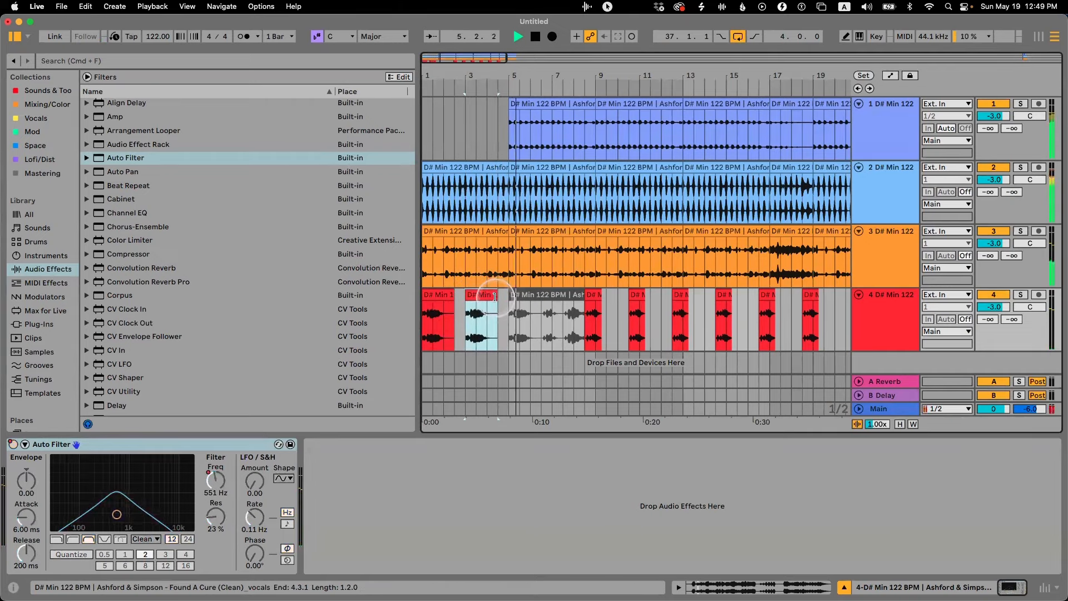
# - Stop playback and copy the short repeated vocal phrase to 4.3.1 and 6.3.1
pyautogui.press('space')
pyautogui.moveTo(593, 296); pyautogui.dragTo(550, 296)
pyautogui.press('space')
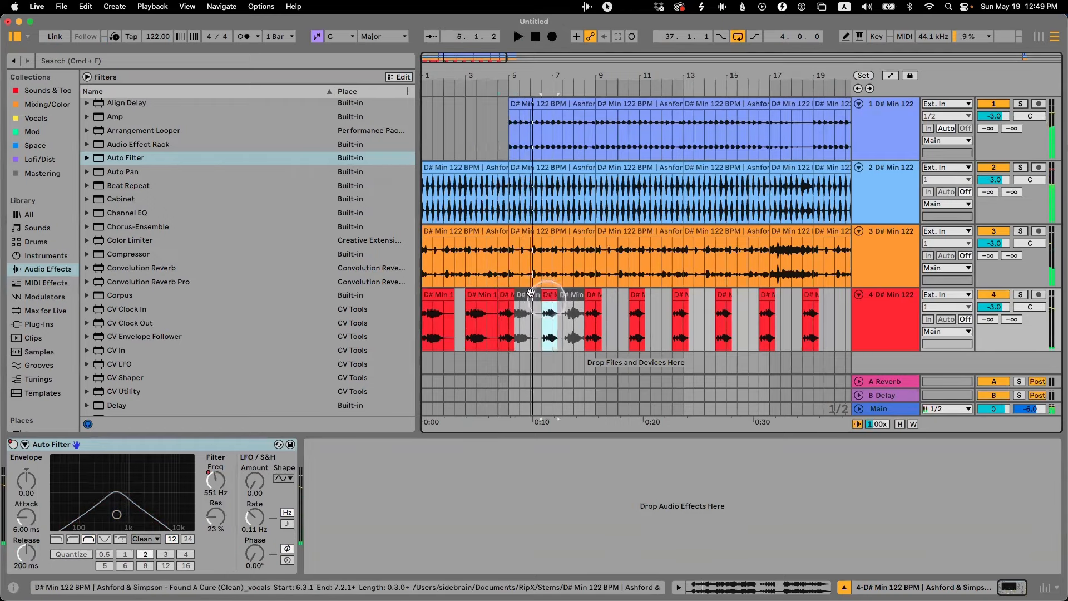
# - Delete the leftover deactivated vocals clips on either side of the phrase at 6.3.1
pyautogui.click(531, 293)
pyautogui.press('+')
pyautogui.click(560, 297)
pyautogui.click(604, 295)
pyautogui.press('Delete')
pyautogui.click(530, 299)
pyautogui.press('Delete')
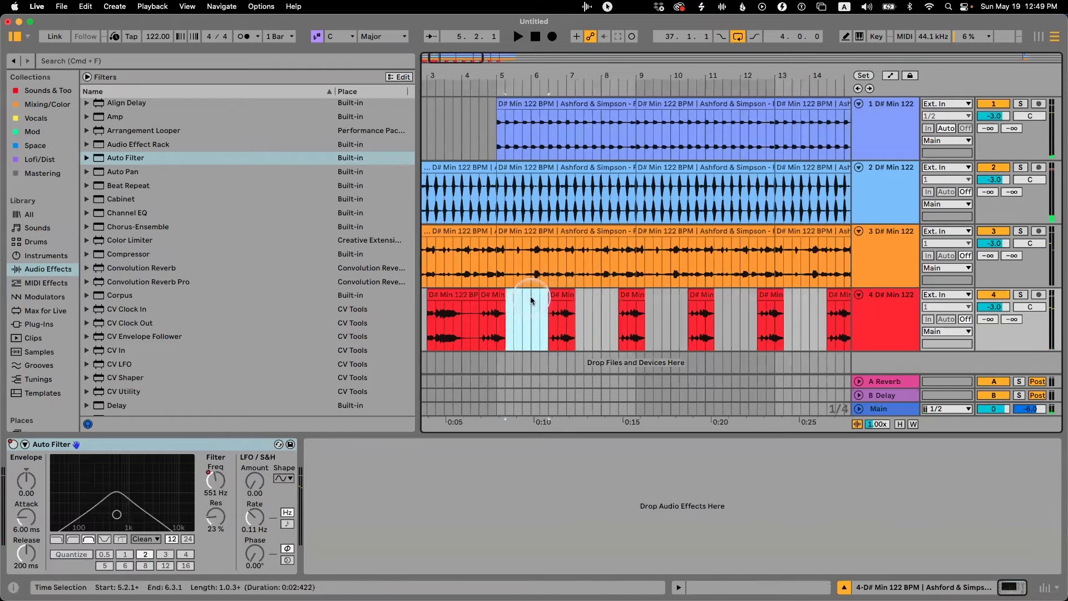
# - Play the arrangement from the first vocals clip at bar 1 to check the intro
pyautogui.press('-')
pyautogui.press('-')
pyautogui.click(434, 295)
pyautogui.press('space')
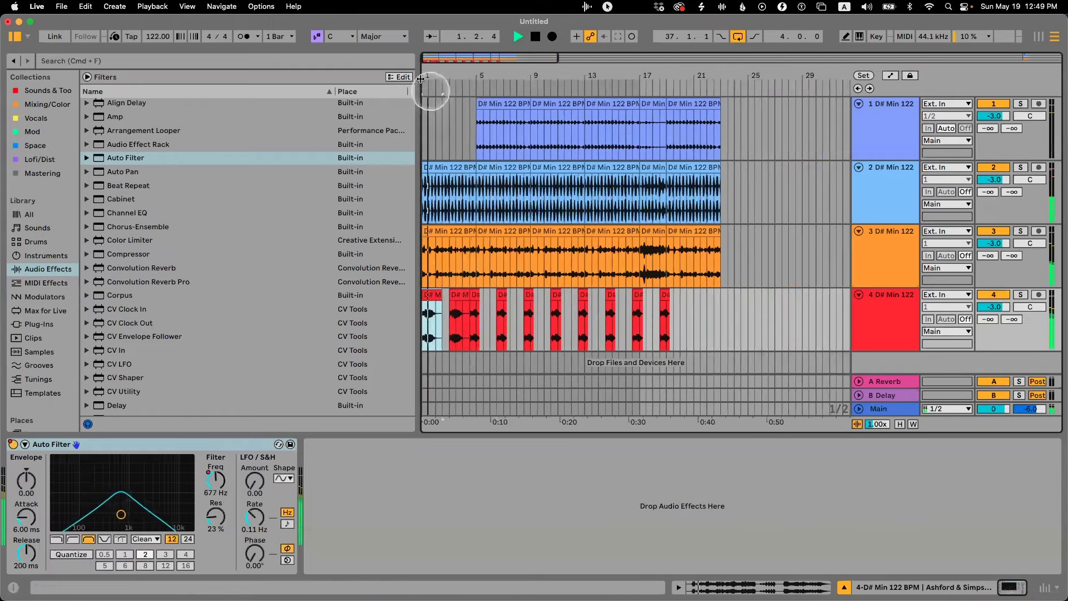
pyautogui.moveTo(424, 72); pyautogui.dragTo(429, 99)
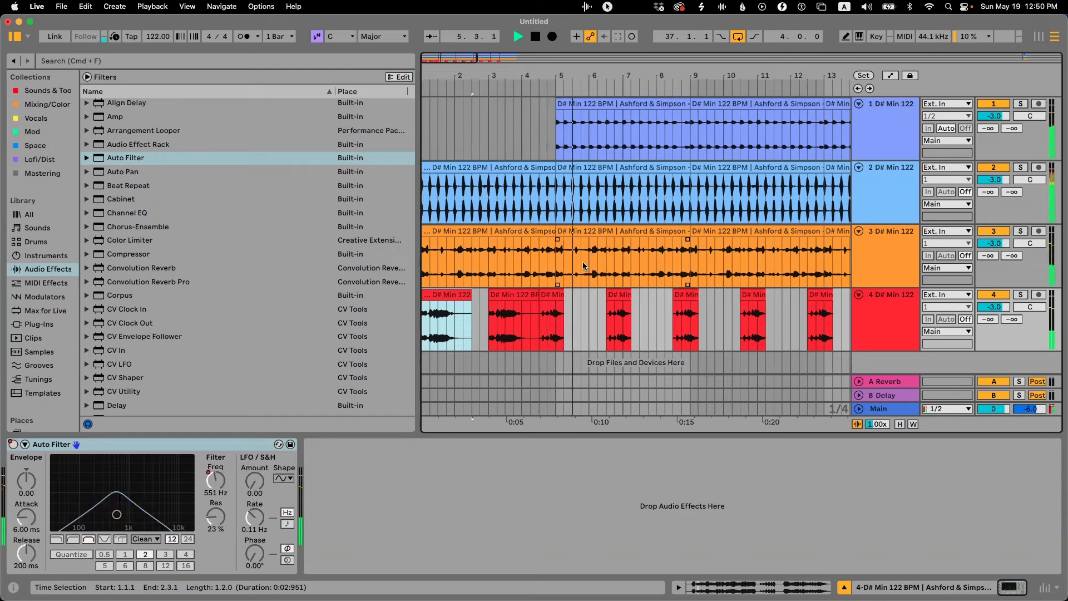
# - Search the browser for "master full", load Master Full Chain onto the Main track, and hide the browser
pyautogui.click(881, 256)
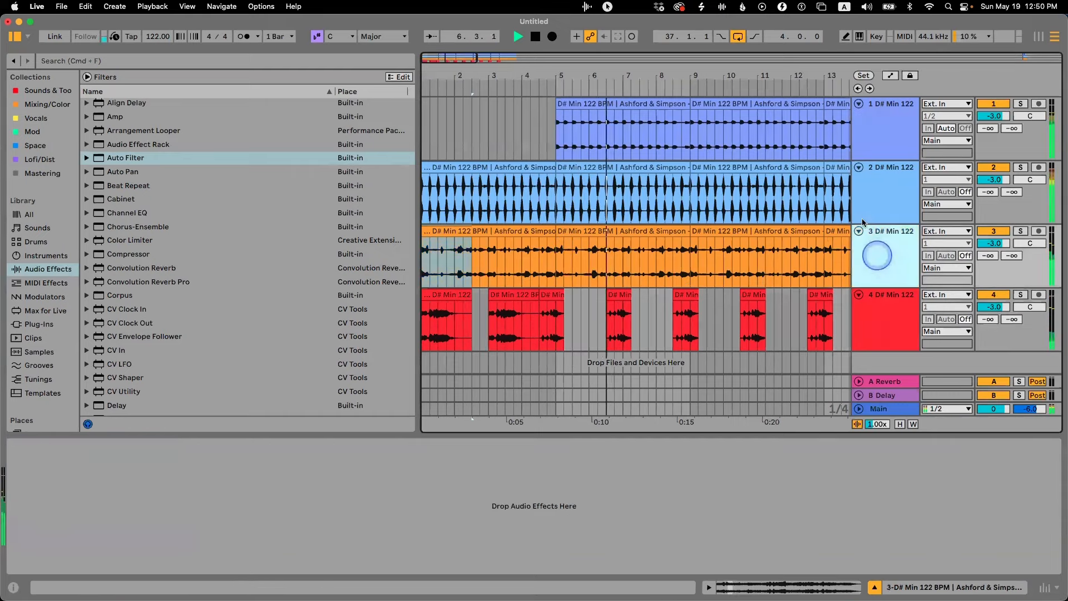
pyautogui.click(860, 167)
pyautogui.click(879, 409)
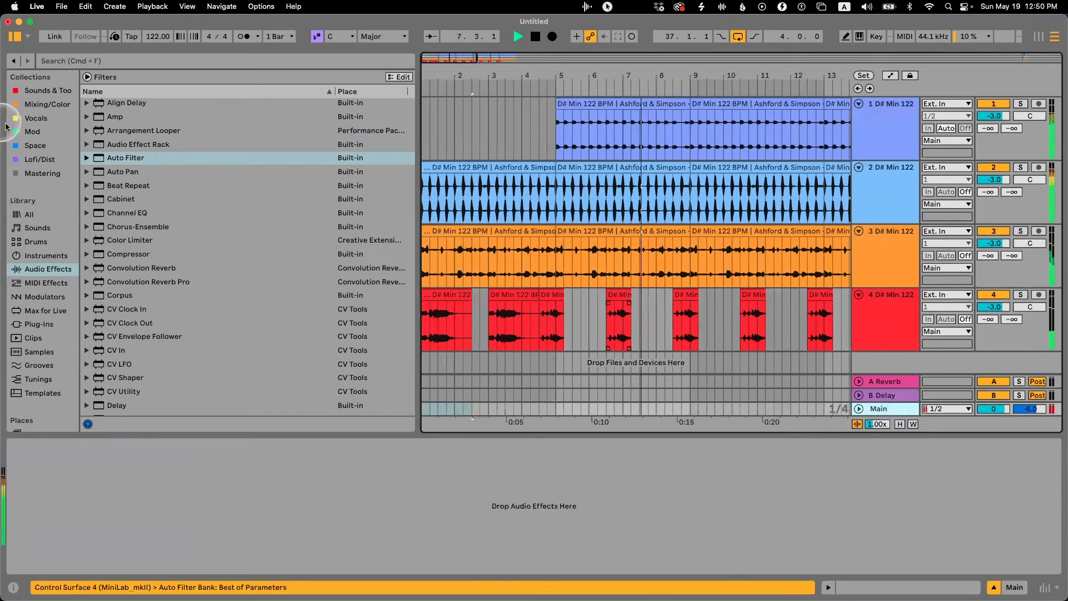
pyautogui.click(88, 60)
pyautogui.write('master full')
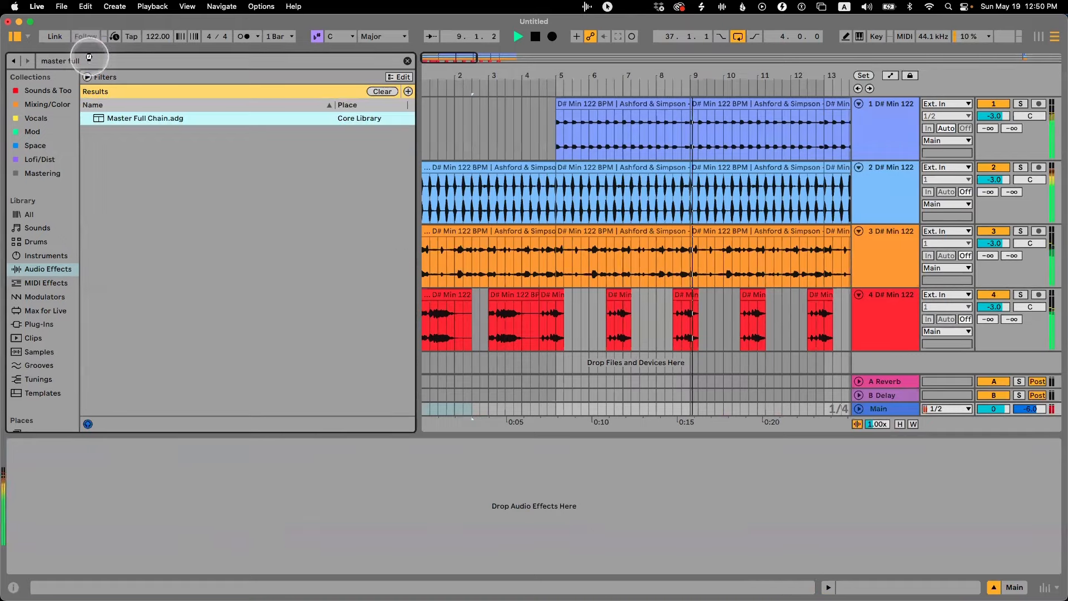
pyautogui.press('Return')
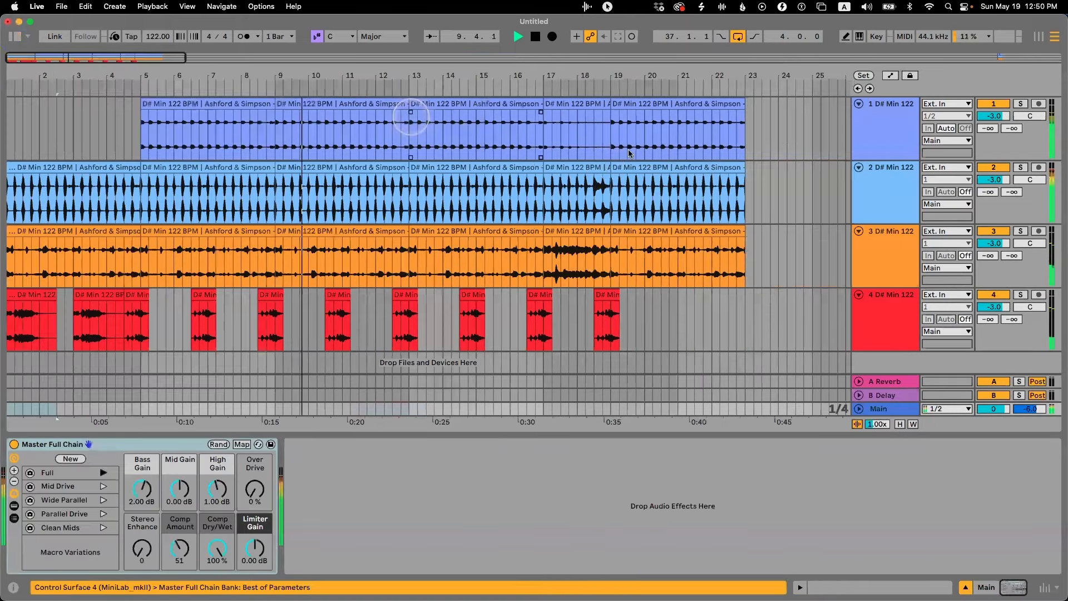
pyautogui.click(15, 36)
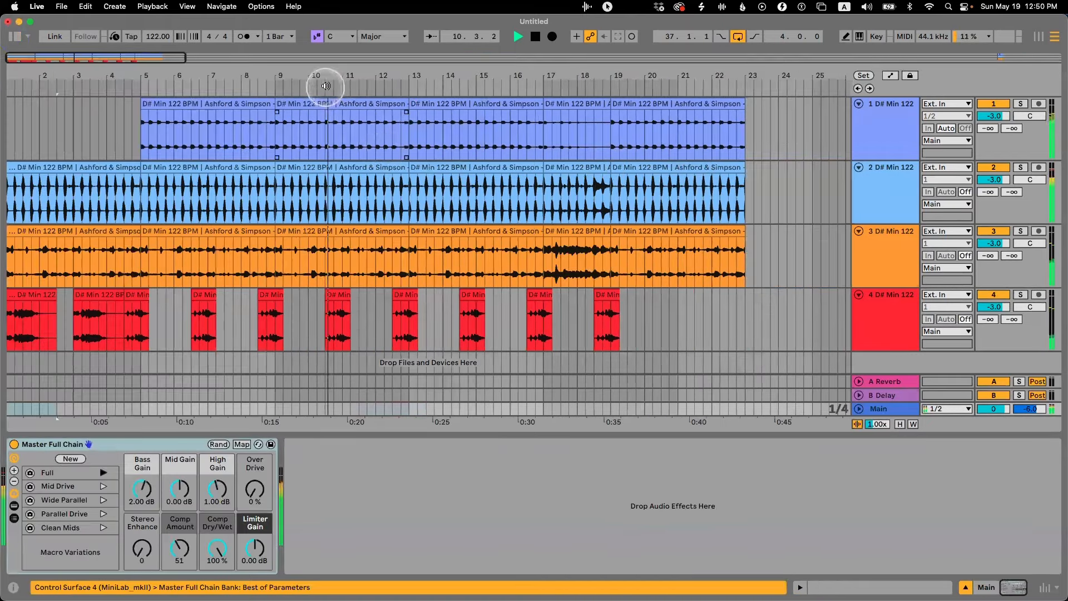
# - Stop playback and delete the time from bar 13 to bar 17 across all tracks to shorten the section before the break
pyautogui.moveTo(329, 72); pyautogui.dragTo(332, 74)
pyautogui.moveTo(406, 70); pyautogui.dragTo(404, 75)
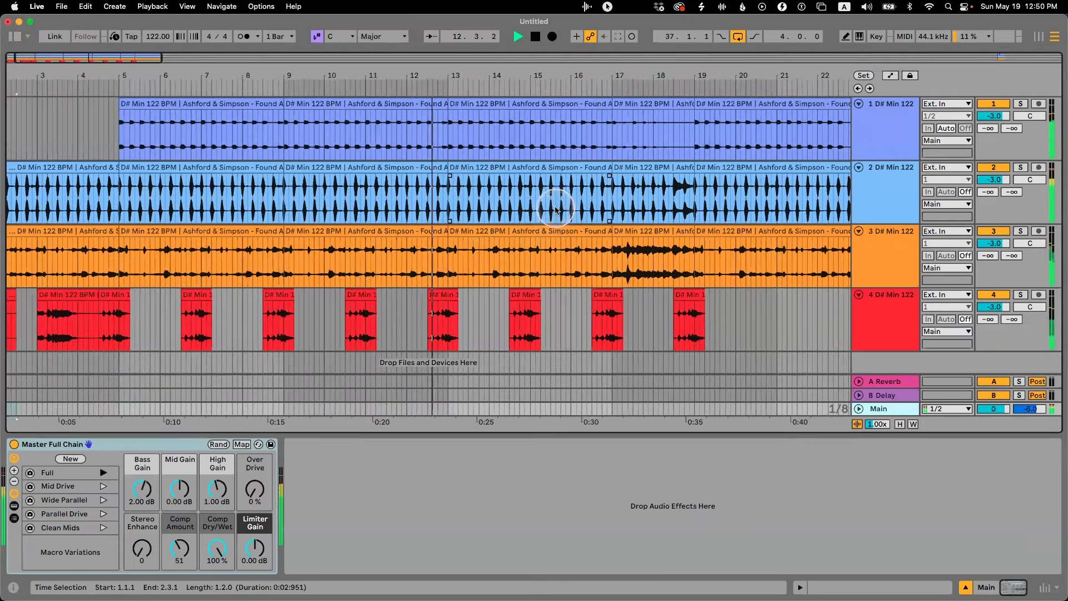
pyautogui.click(528, 200)
pyautogui.click(513, 129)
pyautogui.press('space')
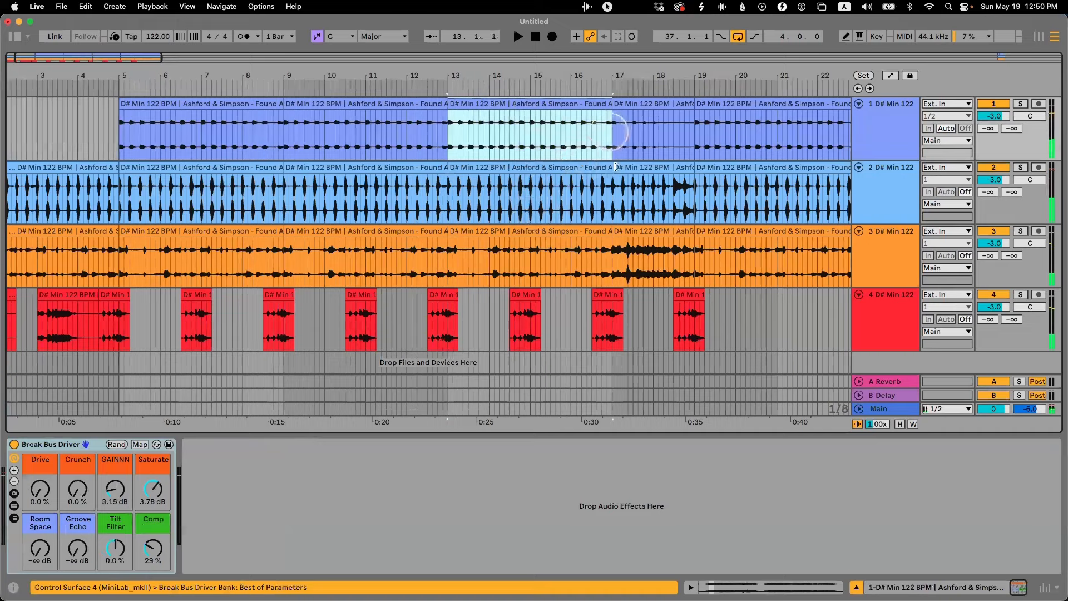
pyautogui.keyDown('shift'); pyautogui.click(600, 229); pyautogui.keyUp('shift')
pyautogui.press('super+shift+BackSpace')
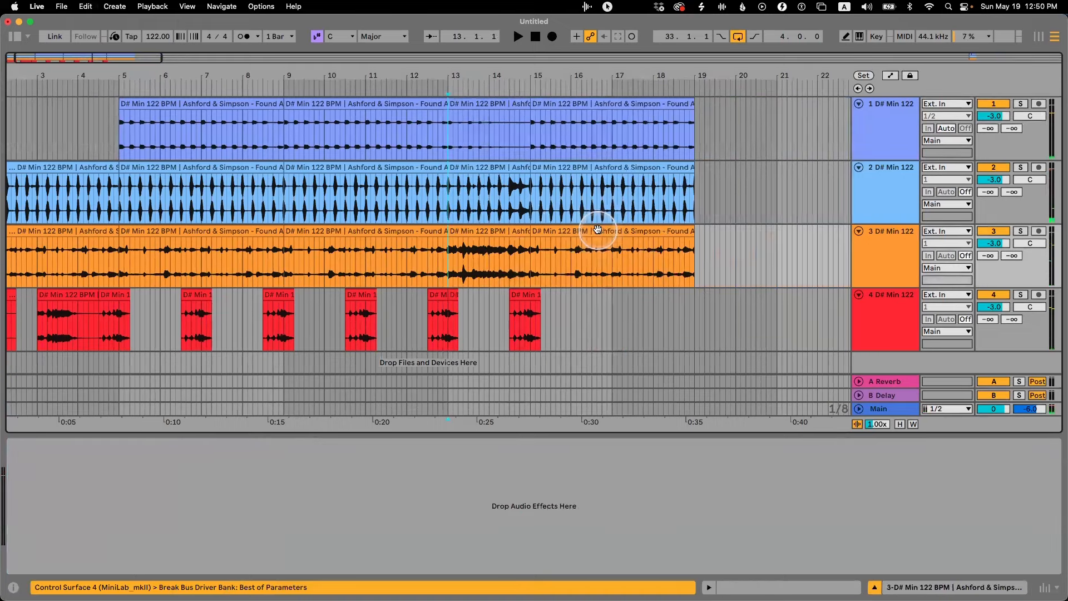
# - Play from 12.3.1 through the break to check the shortened arrangement
pyautogui.click(428, 127)
pyautogui.press('space')
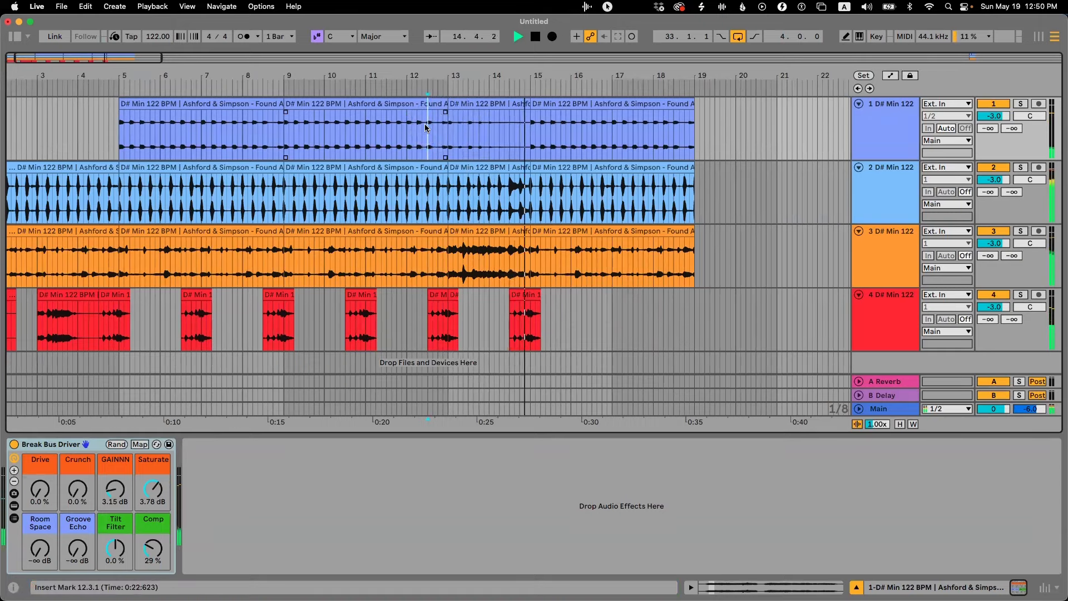
# - Fold all four stem tracks and stop playback
pyautogui.click(895, 147)
pyautogui.doubleClick(895, 147)
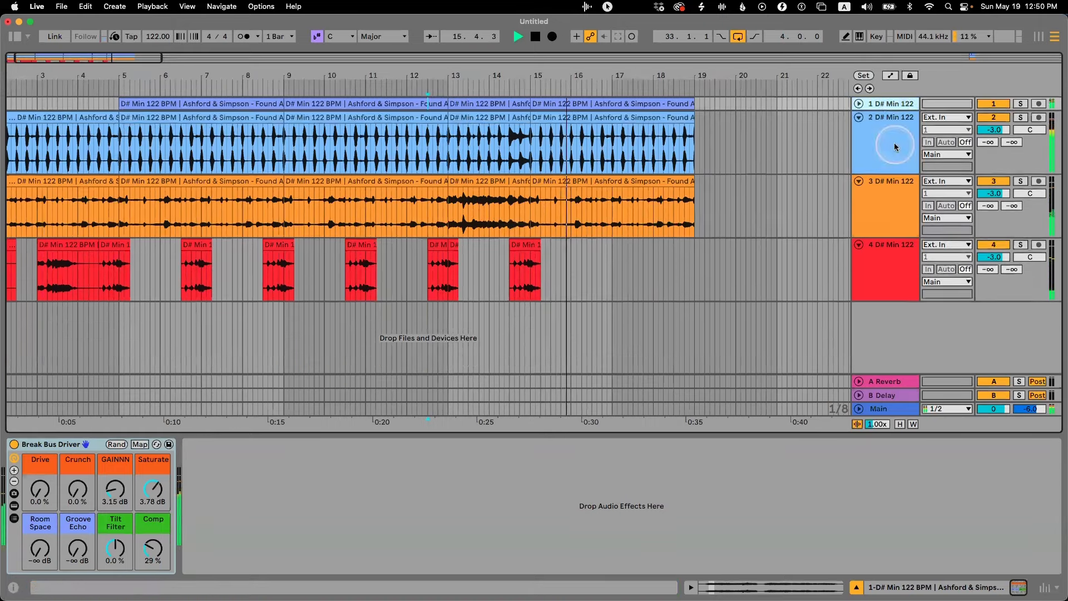
pyautogui.doubleClick(894, 147)
pyautogui.doubleClick(895, 147)
pyautogui.doubleClick(895, 147)
pyautogui.press('space')
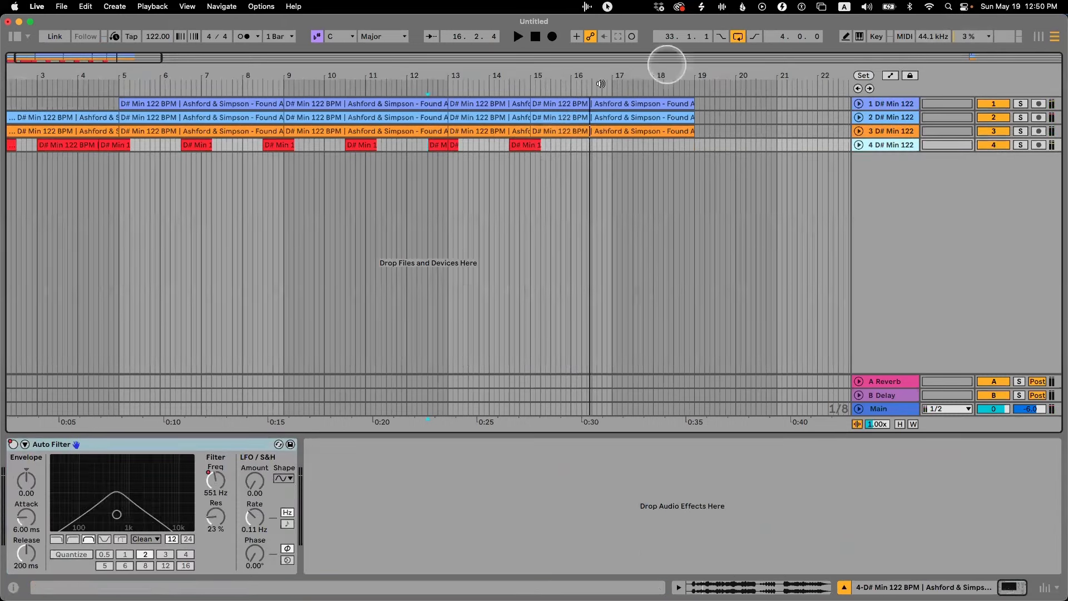
pyautogui.hscroll(-3, 504, 169)
pyautogui.moveTo(394, 76); pyautogui.dragTo(392, 73)
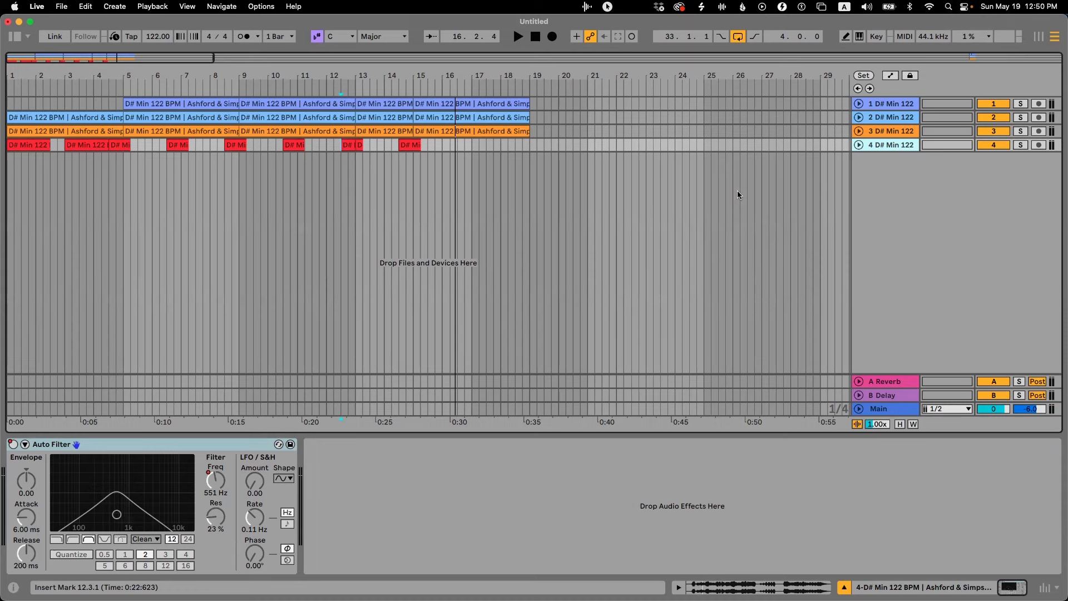
pyautogui.click(883, 132)
pyautogui.click(879, 119)
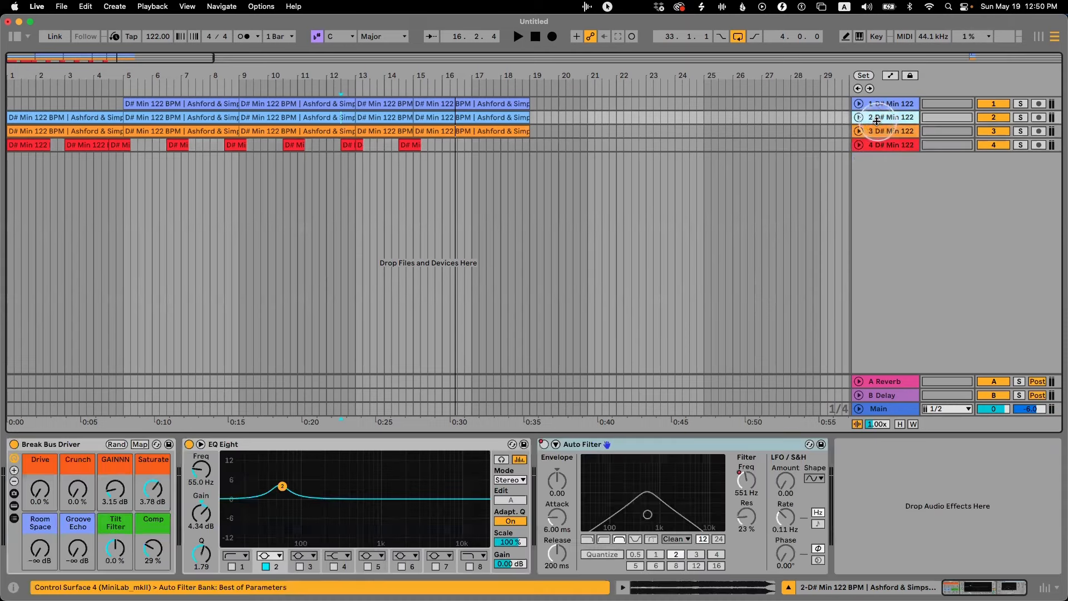
pyautogui.click(859, 118)
pyautogui.click(859, 118)
pyautogui.click(860, 131)
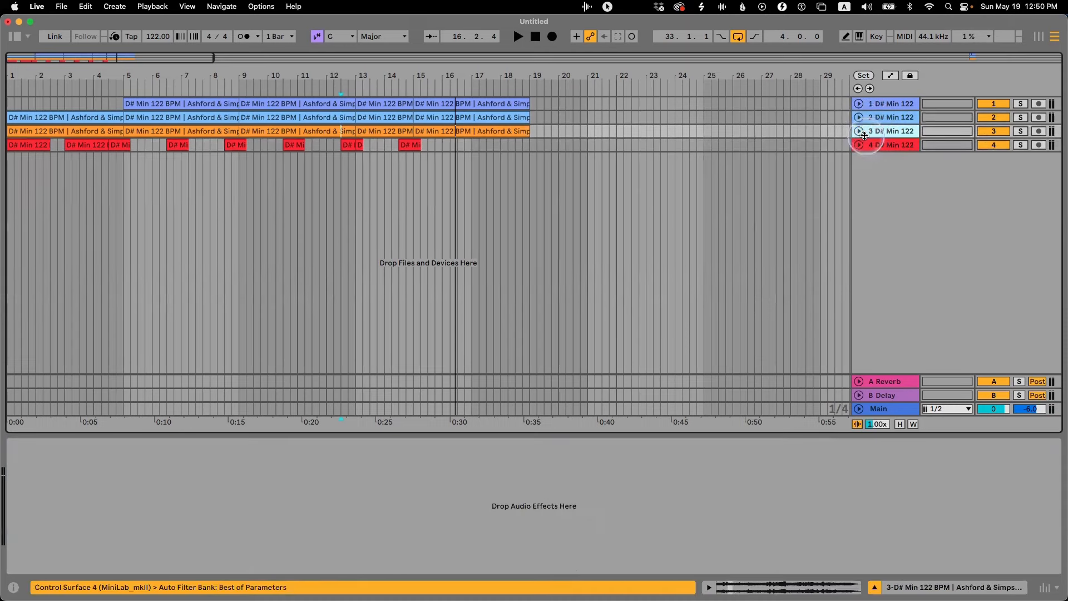
pyautogui.click(859, 131)
pyautogui.click(859, 132)
pyautogui.click(881, 145)
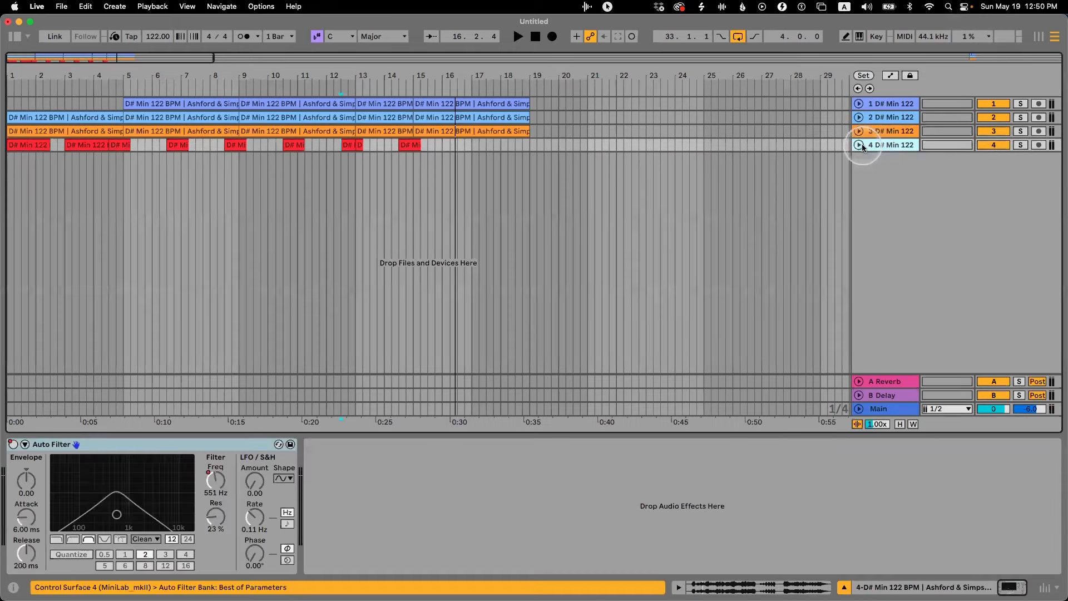
# - Unfold all four stem tracks and select the bass clip at bars 15 to 19
pyautogui.click(859, 145)
pyautogui.click(859, 131)
pyautogui.click(859, 118)
pyautogui.click(860, 104)
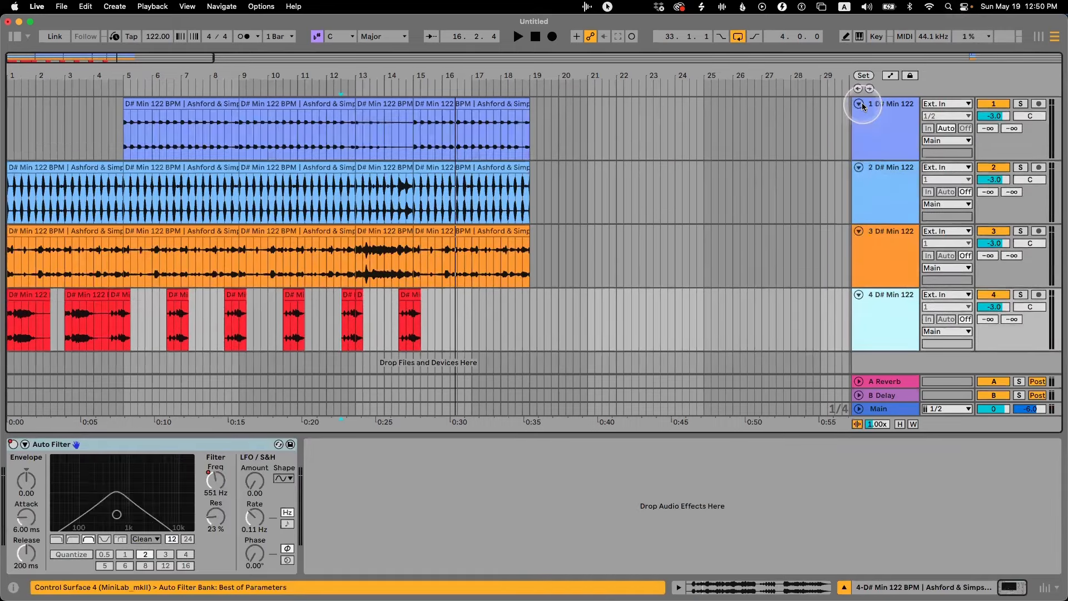
pyautogui.click(432, 111)
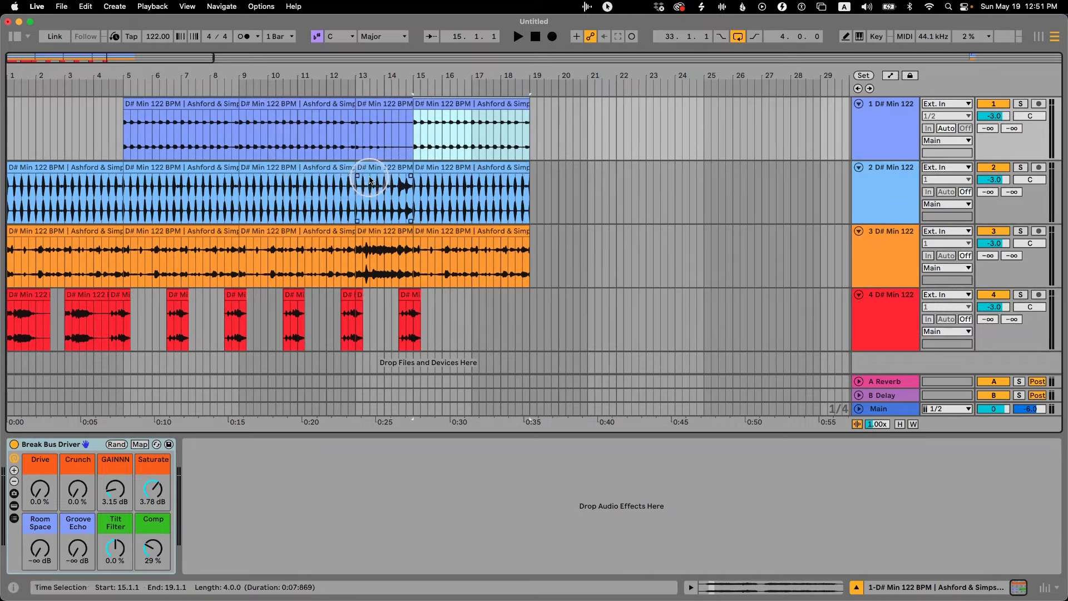
# - Fold the bass, drums and other stem tracks one after another
pyautogui.click(880, 125)
pyautogui.press('u')
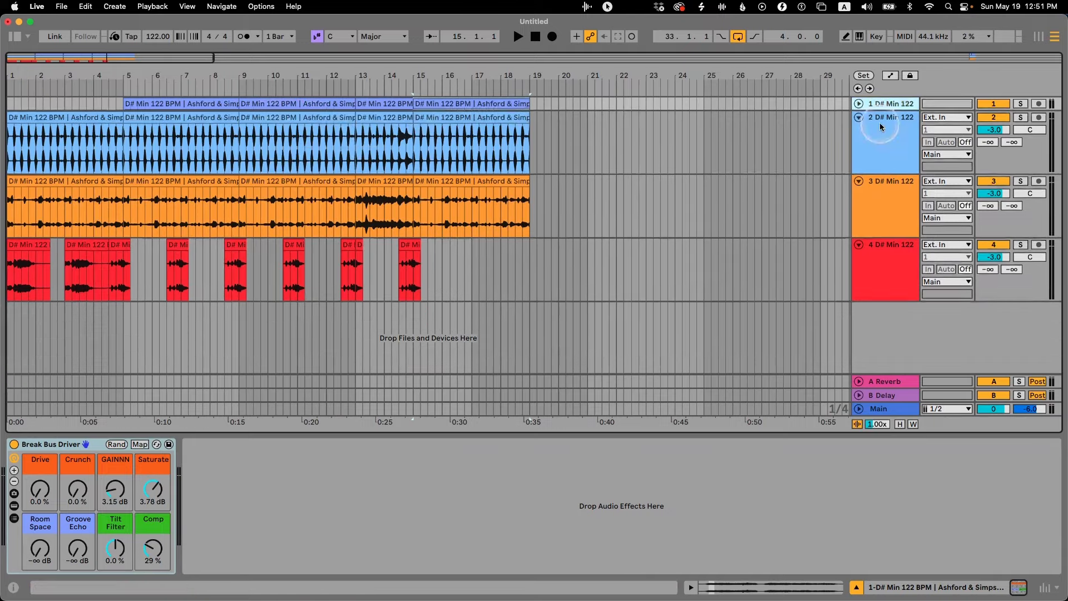
pyautogui.click(879, 126)
pyautogui.press('u')
pyautogui.click(880, 127)
pyautogui.press('u')
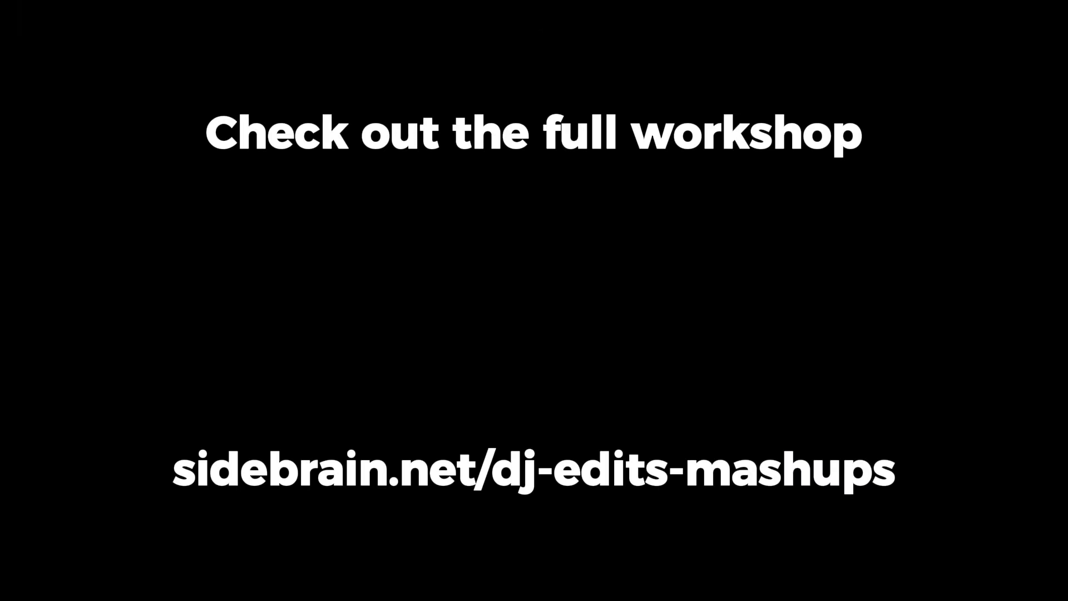